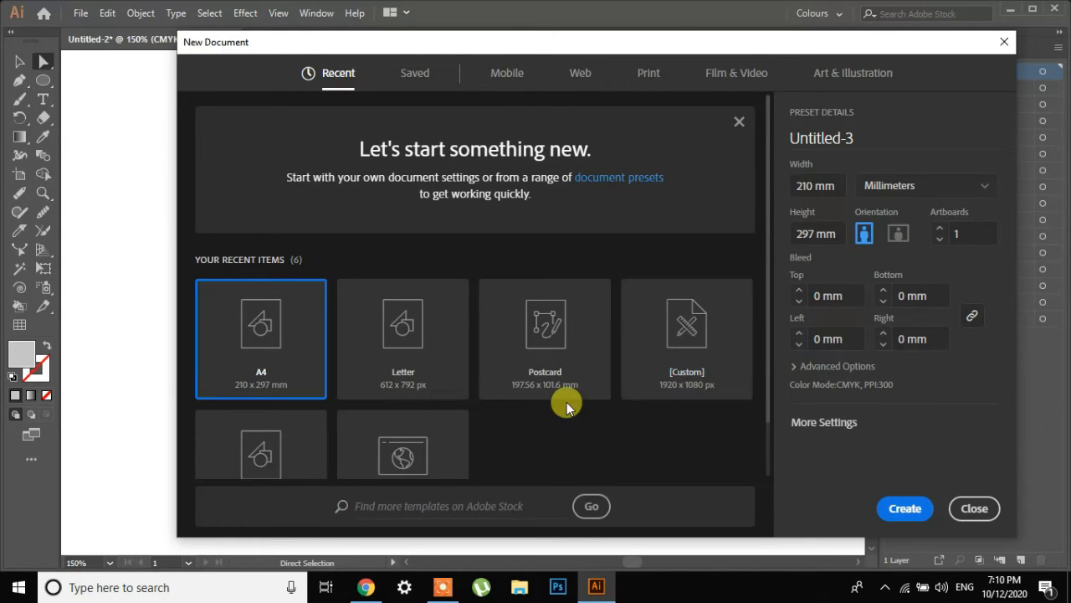
# Create a new portrait A4 document, 210 x 297 mm, in CMYK colour mode with one artboard
pyautogui.moveTo(768, 263); pyautogui.dragTo(742, 246)
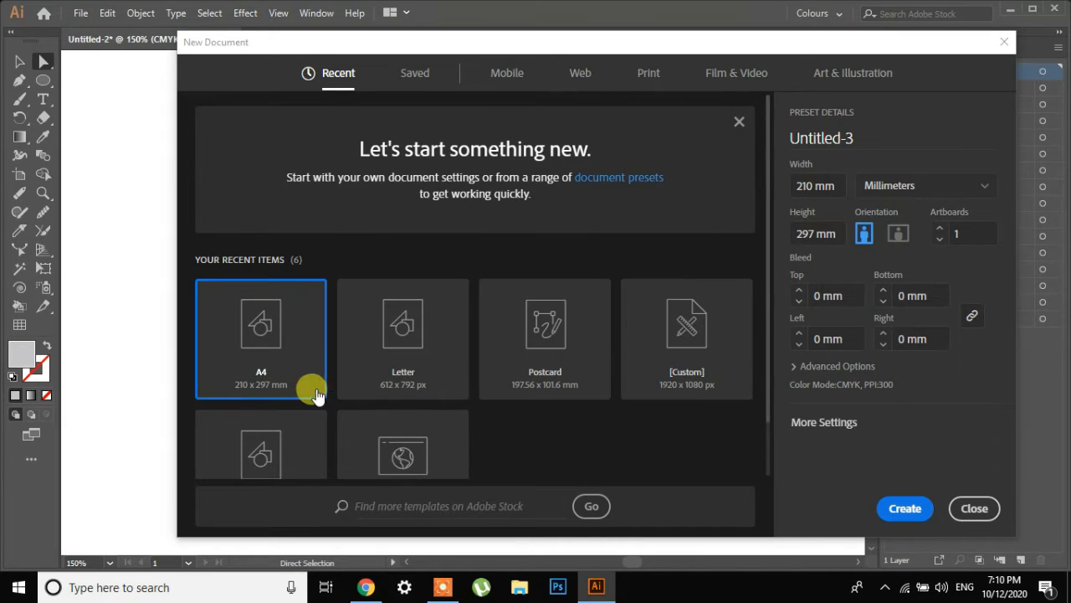
pyautogui.press('Escape')
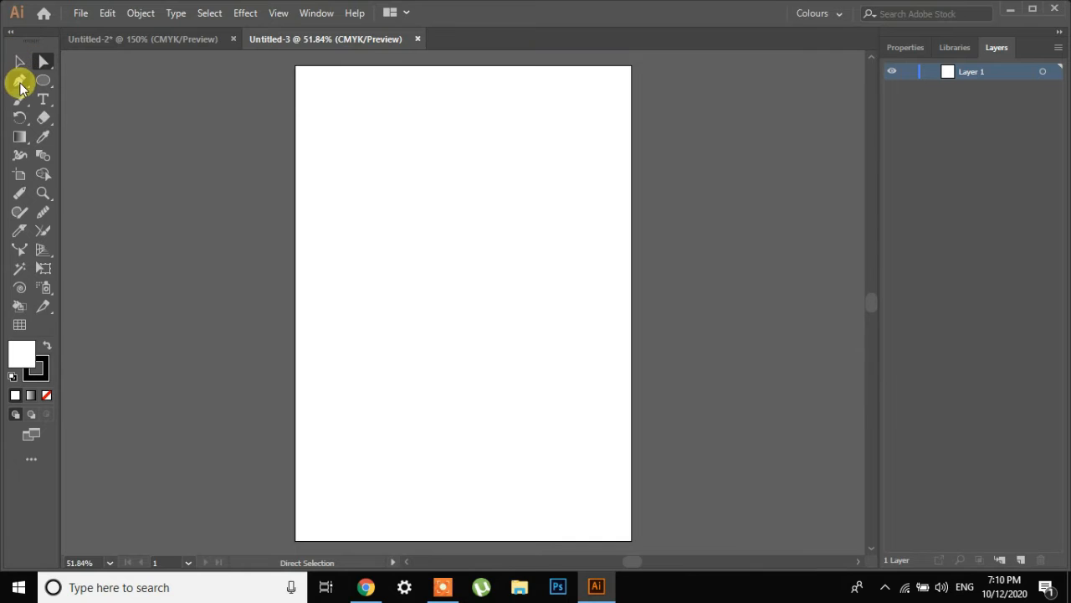
# Add the Polar Grid Tool to the toolbar, grouped with the Rectangular Grid Tool, and make it the active tool
pyautogui.click(32, 458)
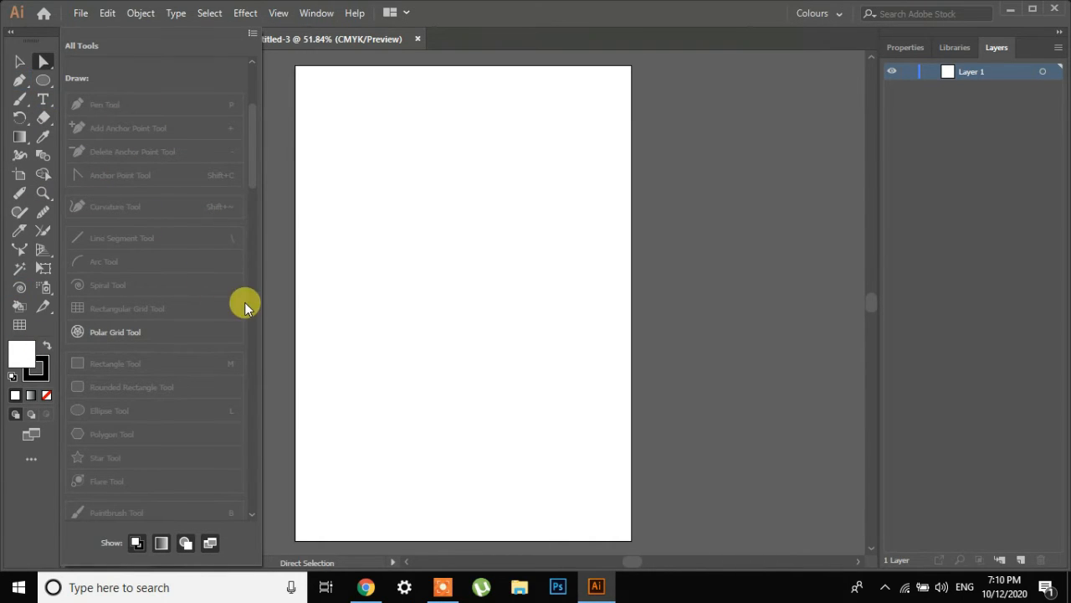
pyautogui.click(205, 331)
pyautogui.moveTo(135, 354); pyautogui.dragTo(42, 326)
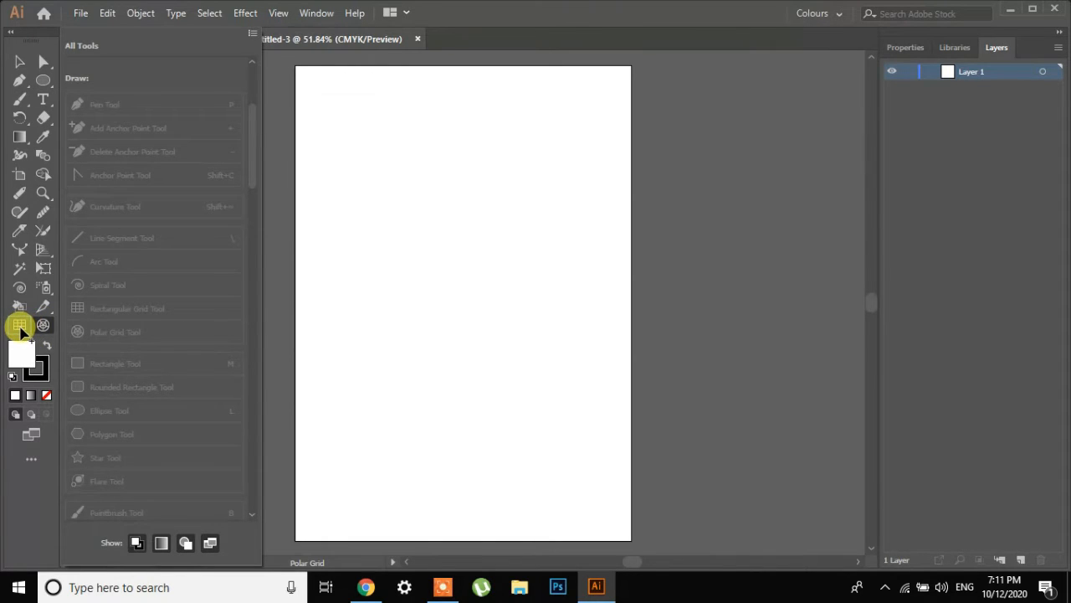
pyautogui.moveTo(43, 325); pyautogui.dragTo(21, 325)
pyautogui.moveTo(22, 327); pyautogui.dragTo(139, 325)
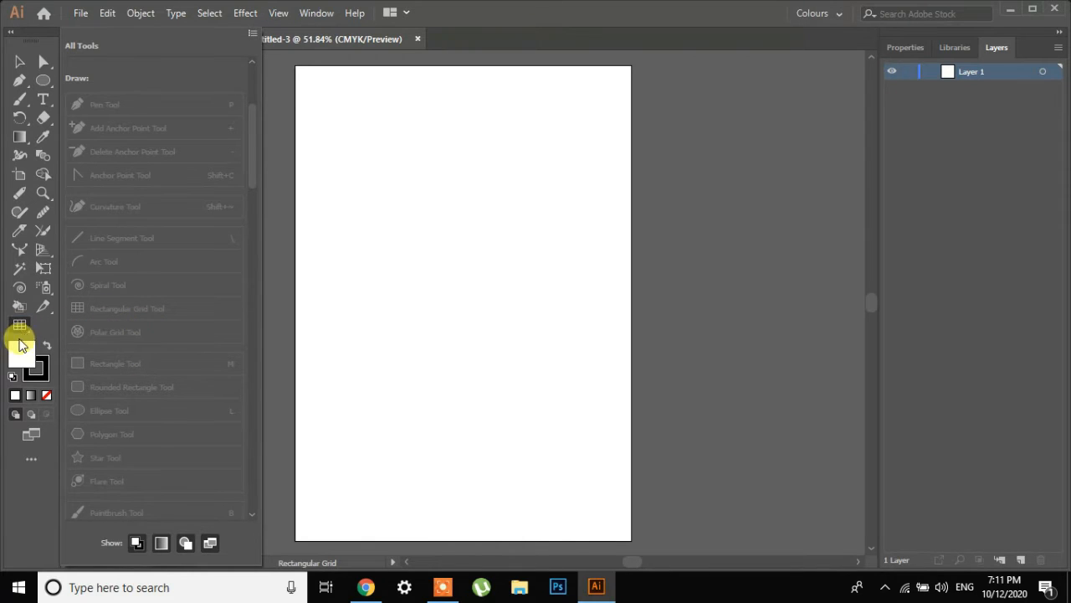
pyautogui.moveTo(16, 328); pyautogui.dragTo(81, 339)
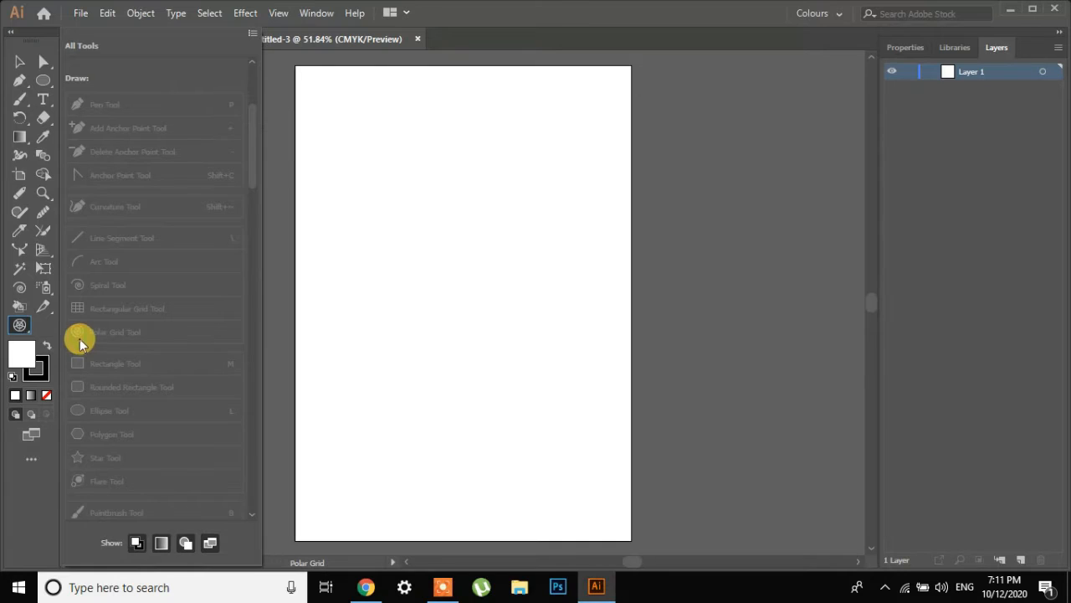
pyautogui.click(285, 233)
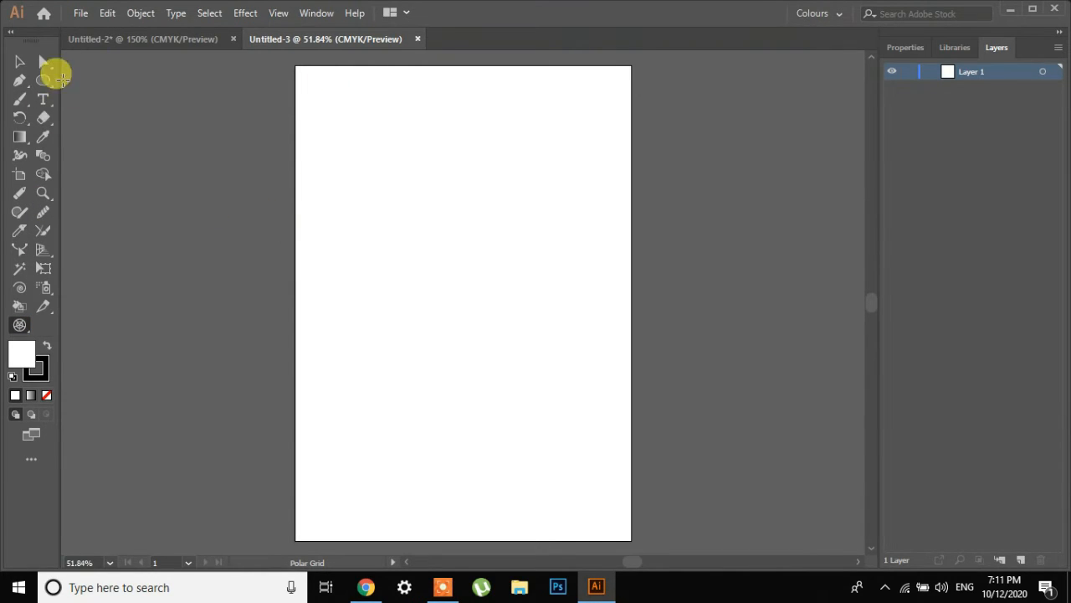
# Draw a rising diagonal straight line with the Pen tool in the upper half of the artboard and delete it
pyautogui.click(20, 81)
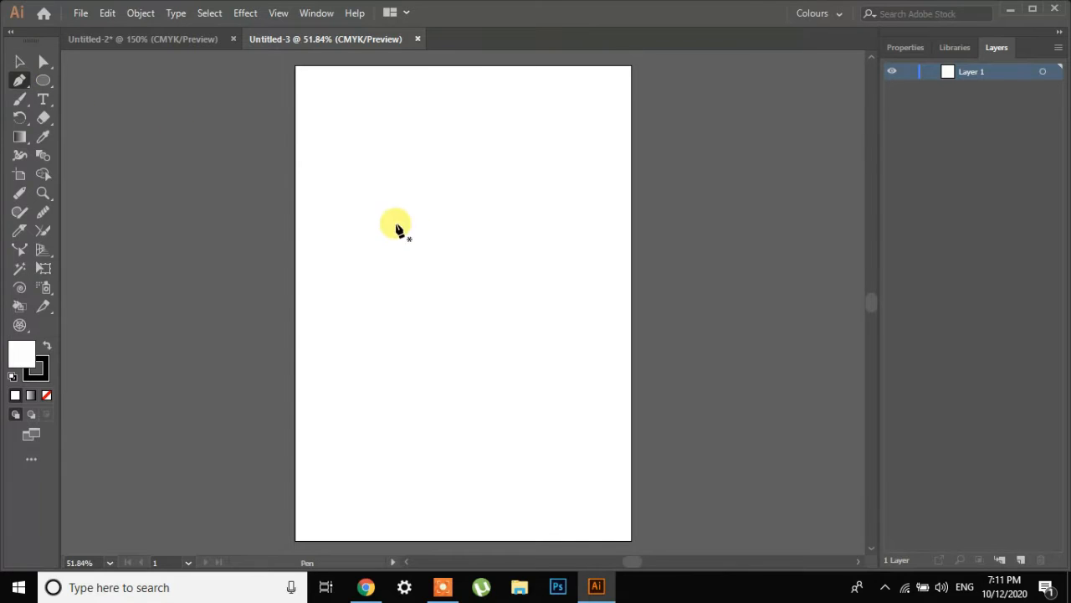
pyautogui.click(337, 294)
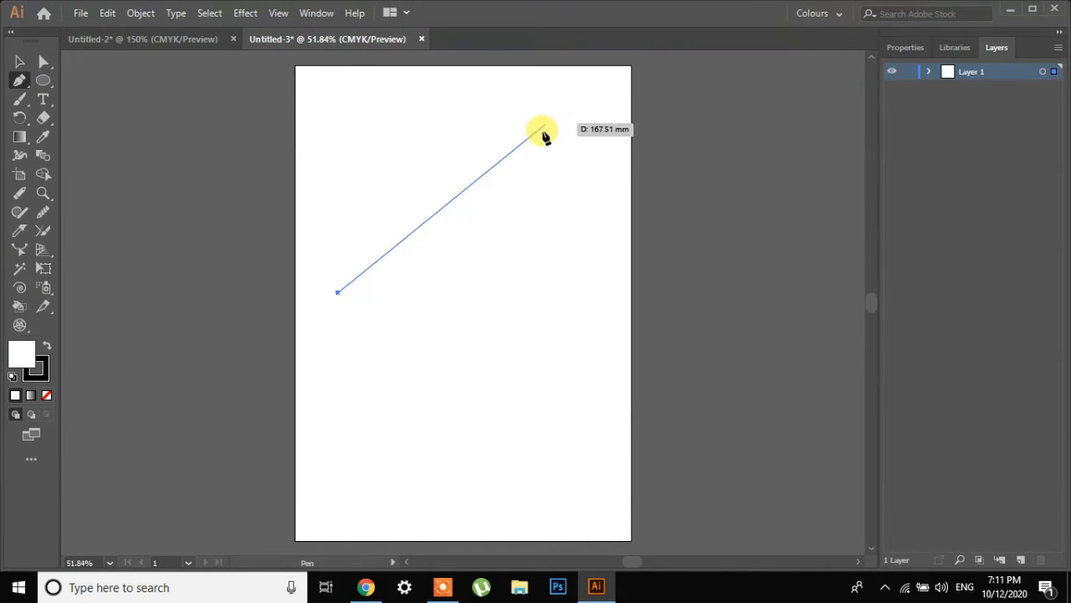
pyautogui.click(530, 164)
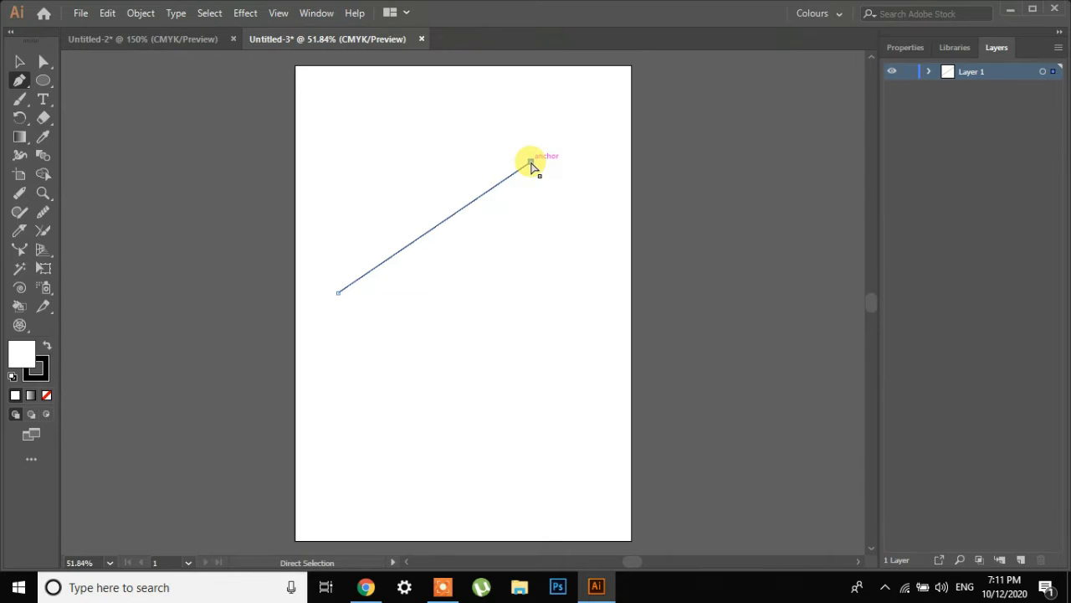
pyautogui.hotkey('ctrl', 'a')
pyautogui.press('Delete')
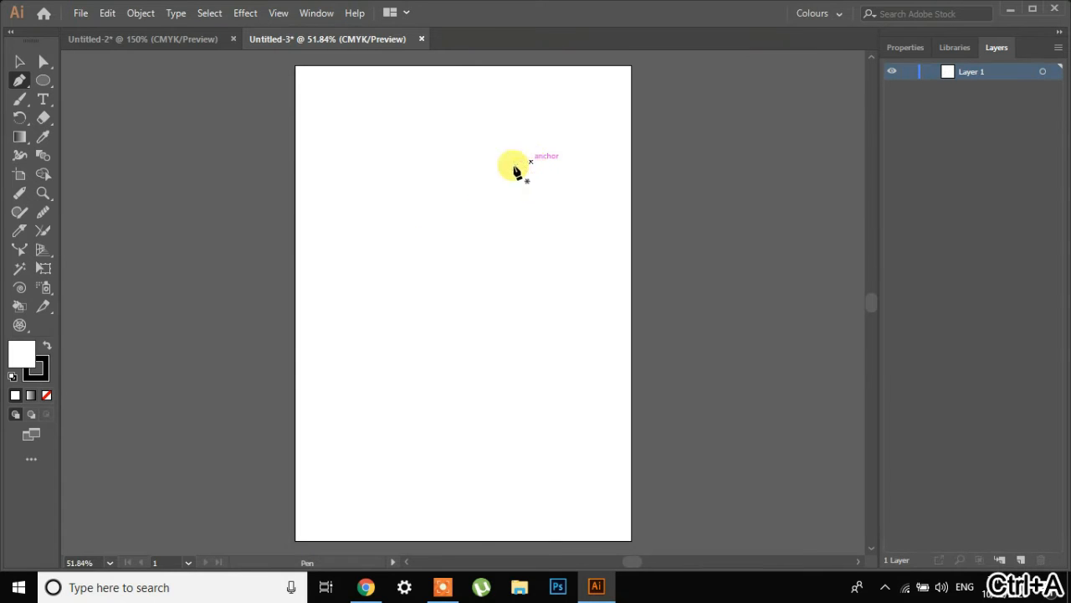
# Draw a closed, irregular seven-point shape from straight segments with the Pen tool, ending on the starting anchor
pyautogui.click(318, 308)
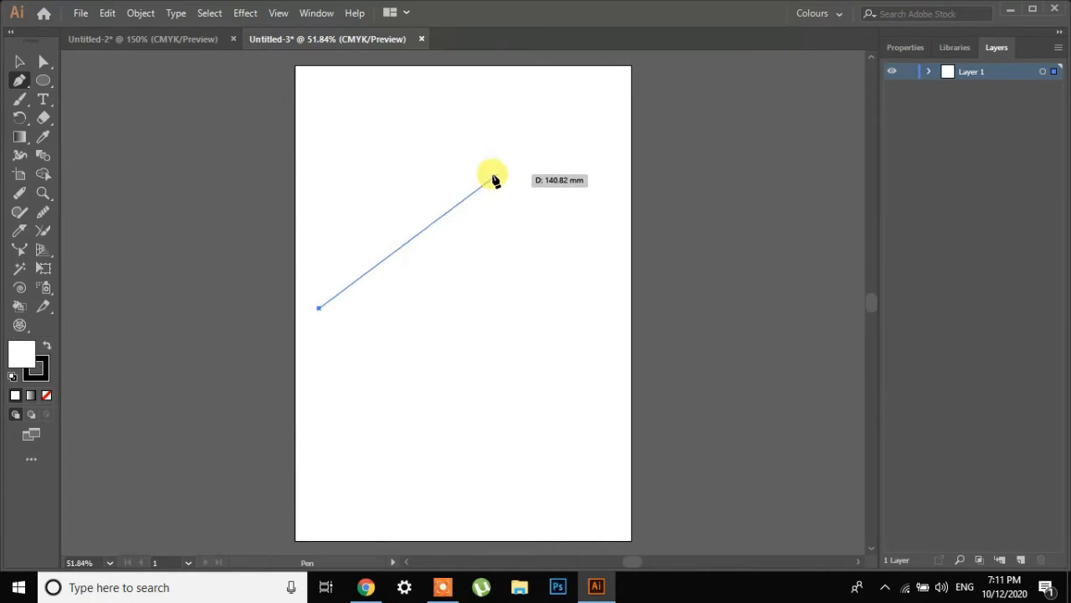
pyautogui.click(410, 208)
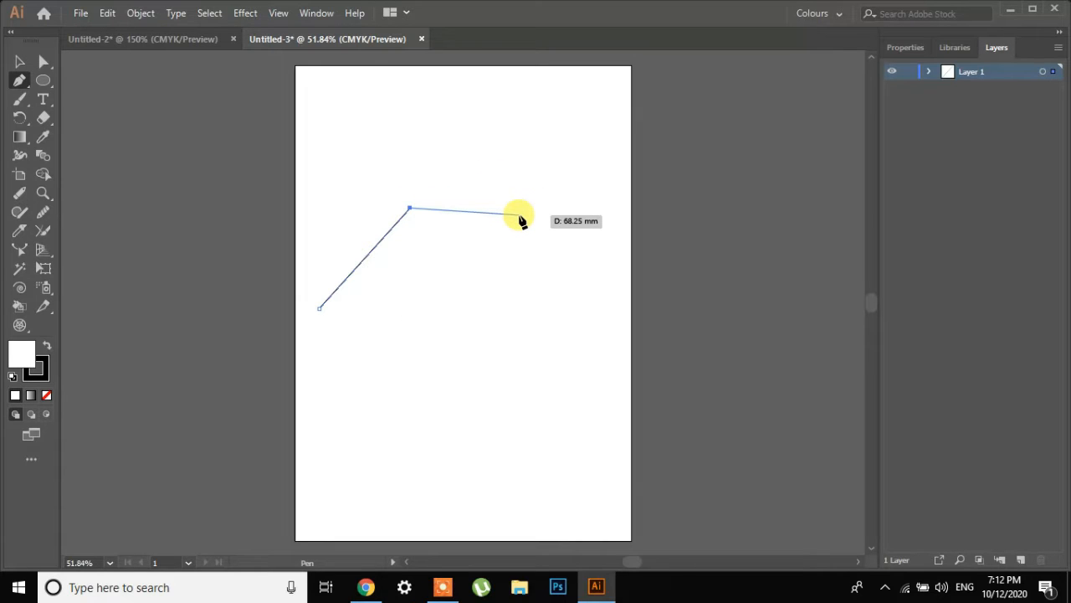
pyautogui.press('Escape')
pyautogui.hotkey('ctrl', 'z')
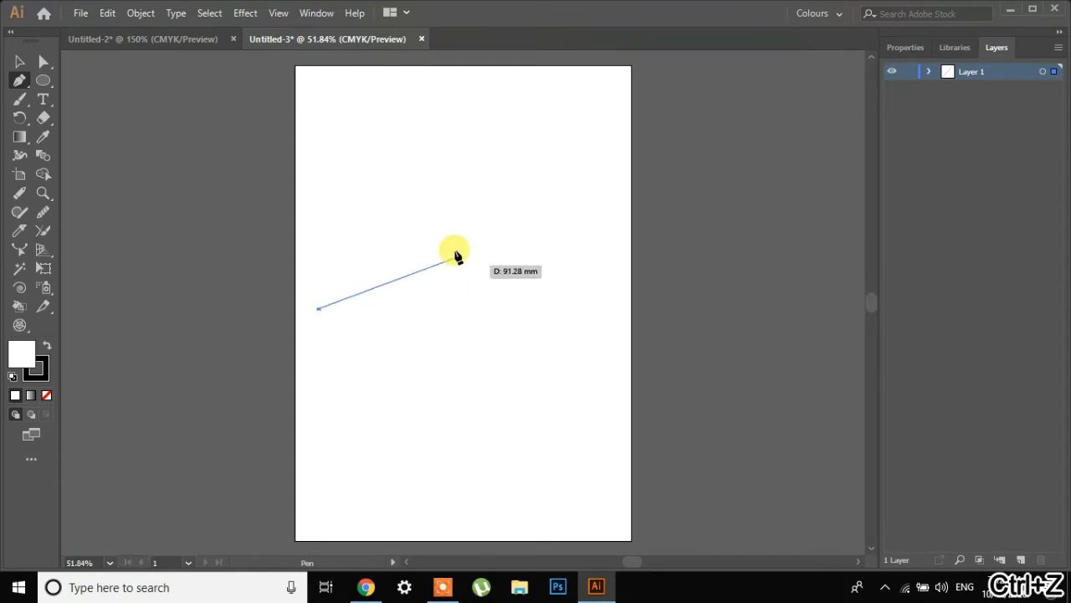
pyautogui.click(395, 204)
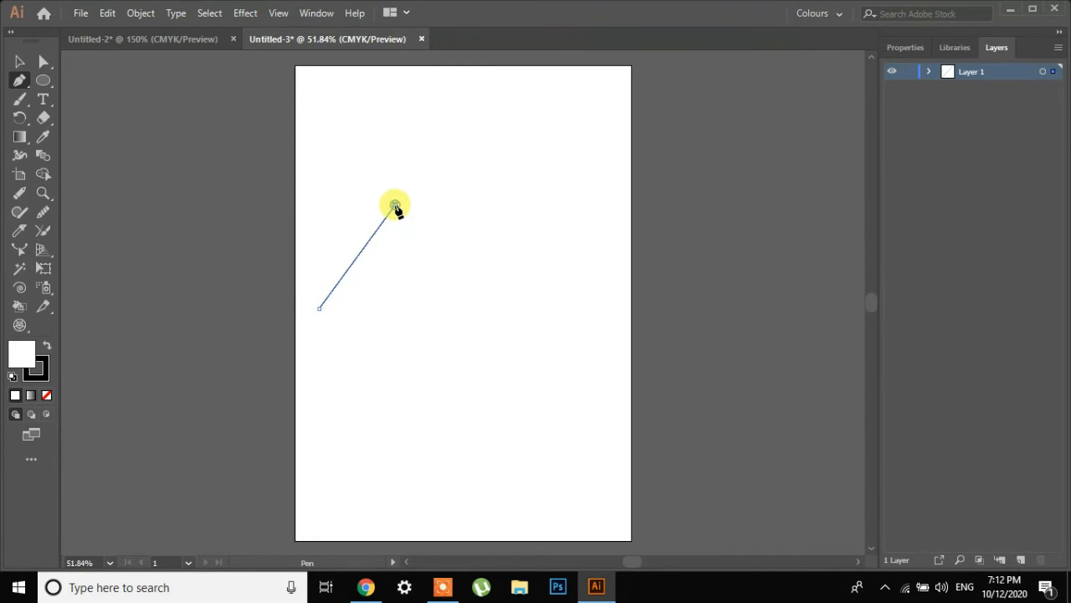
pyautogui.click(518, 167)
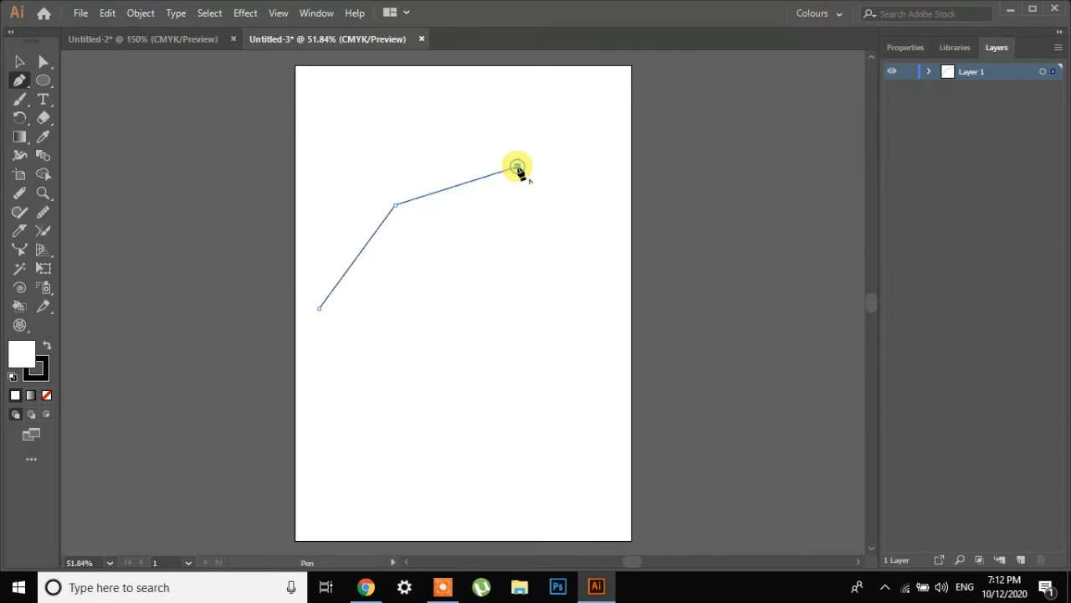
pyautogui.click(584, 248)
pyautogui.click(573, 346)
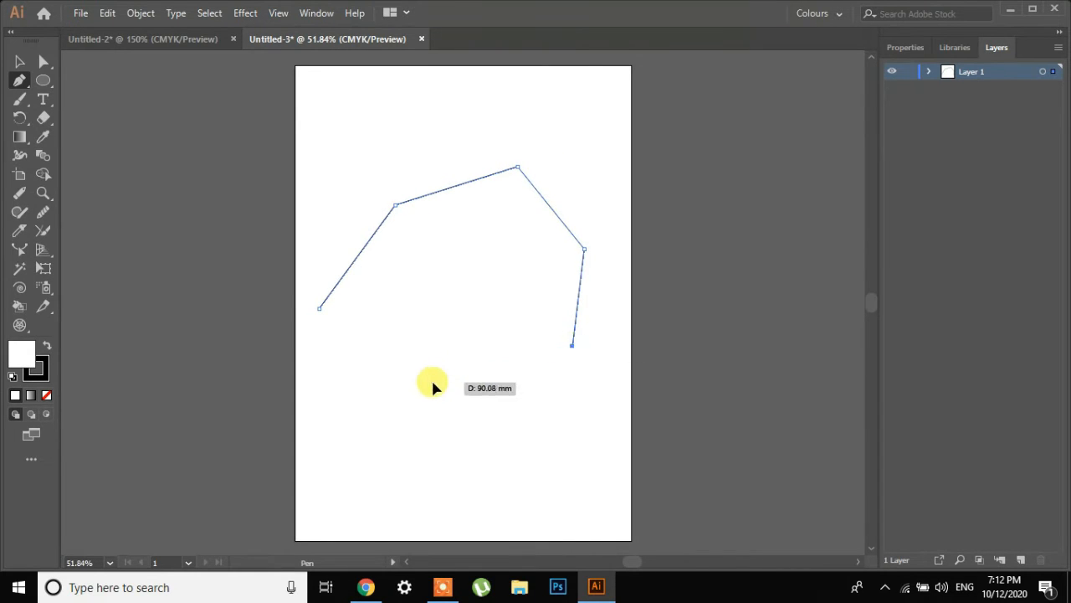
pyautogui.click(433, 381)
pyautogui.click(413, 289)
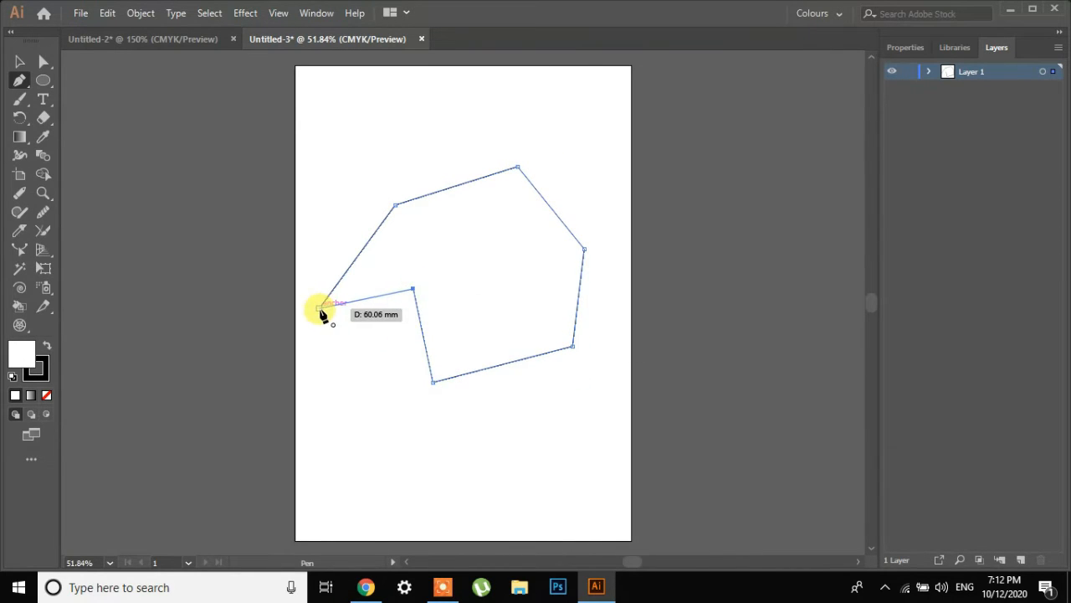
pyautogui.click(319, 308)
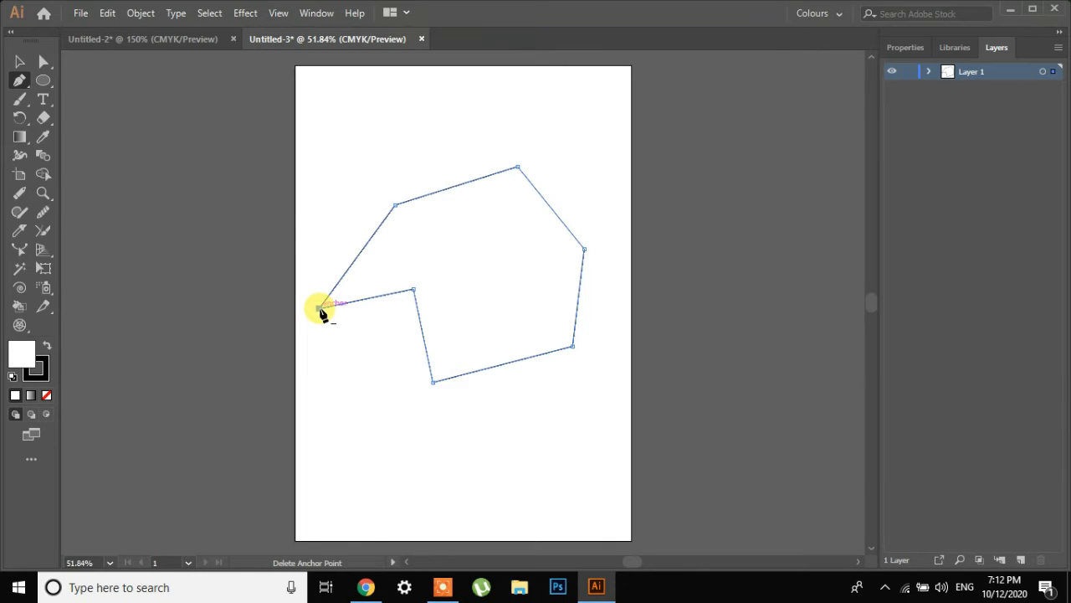
# View the available shape tools, and delete the seven-point shape from the artboard
pyautogui.click(46, 80)
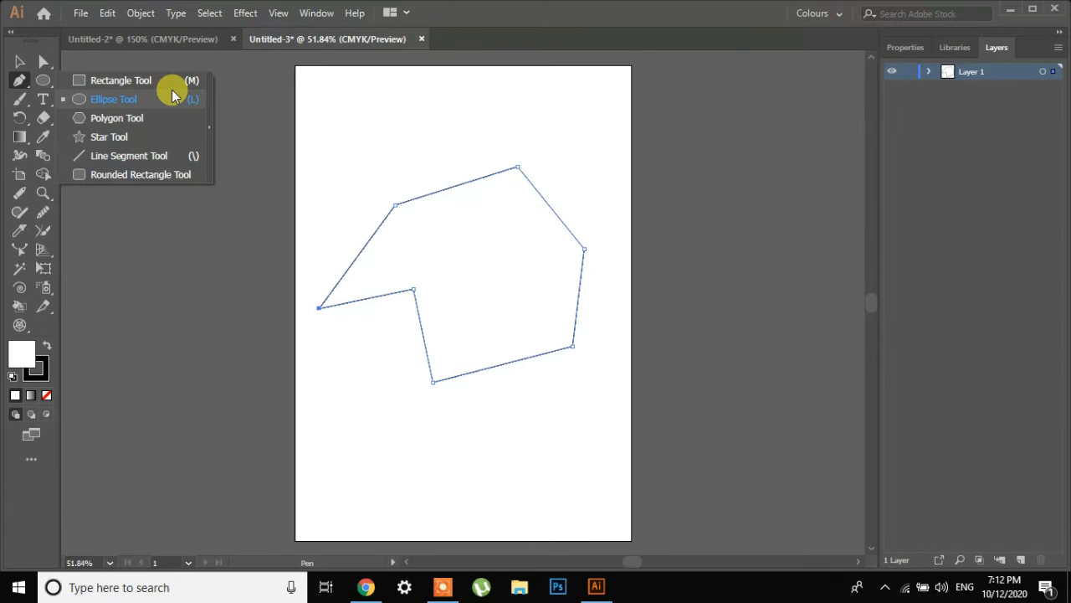
pyautogui.click(180, 247)
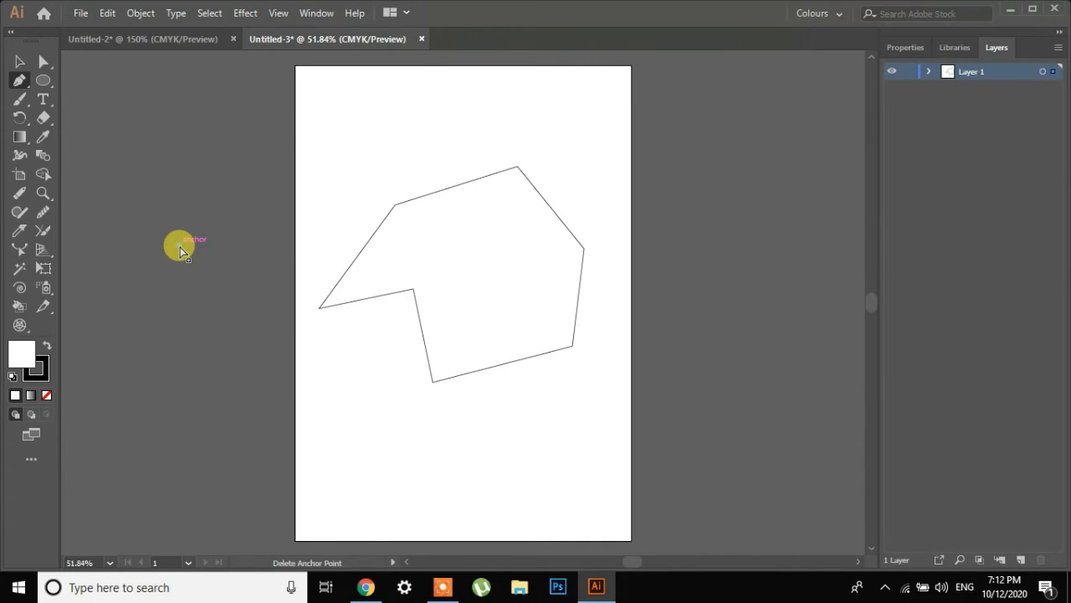
pyautogui.hotkey('ctrl', 'a')
pyautogui.press('Delete')
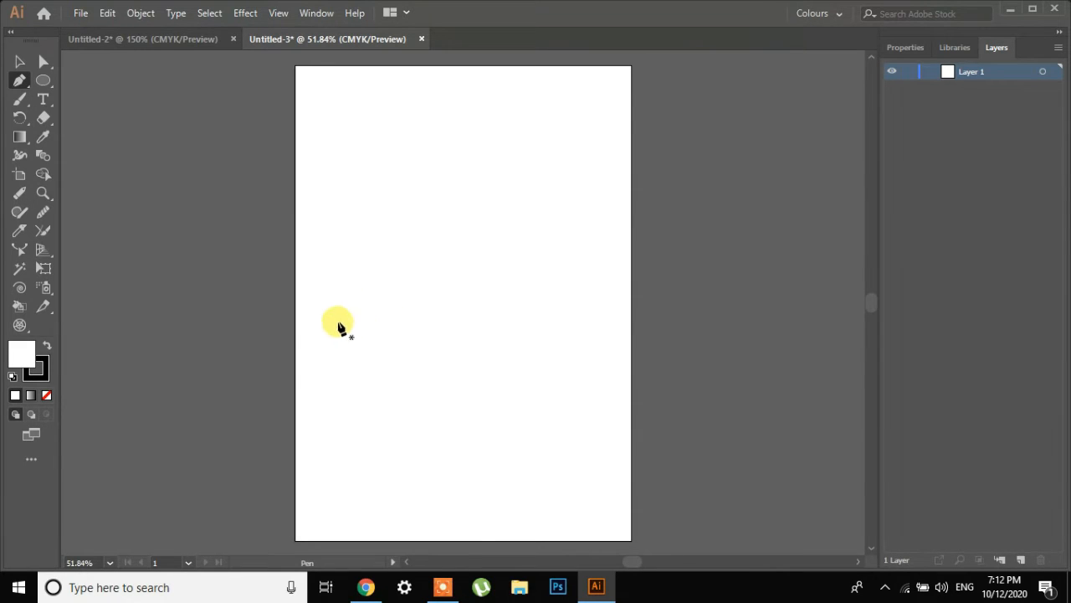
# Draw a closed rectangle with the Pen tool in the artboard's upper half, constraining its segments to straight horizontals and verticals
pyautogui.click(339, 288)
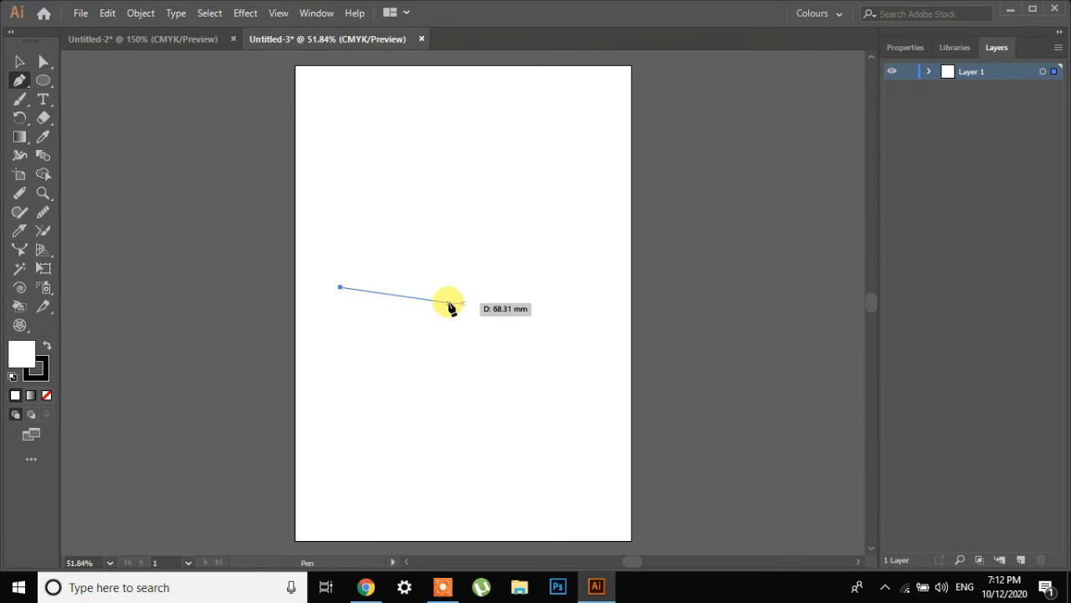
pyautogui.press('shift')
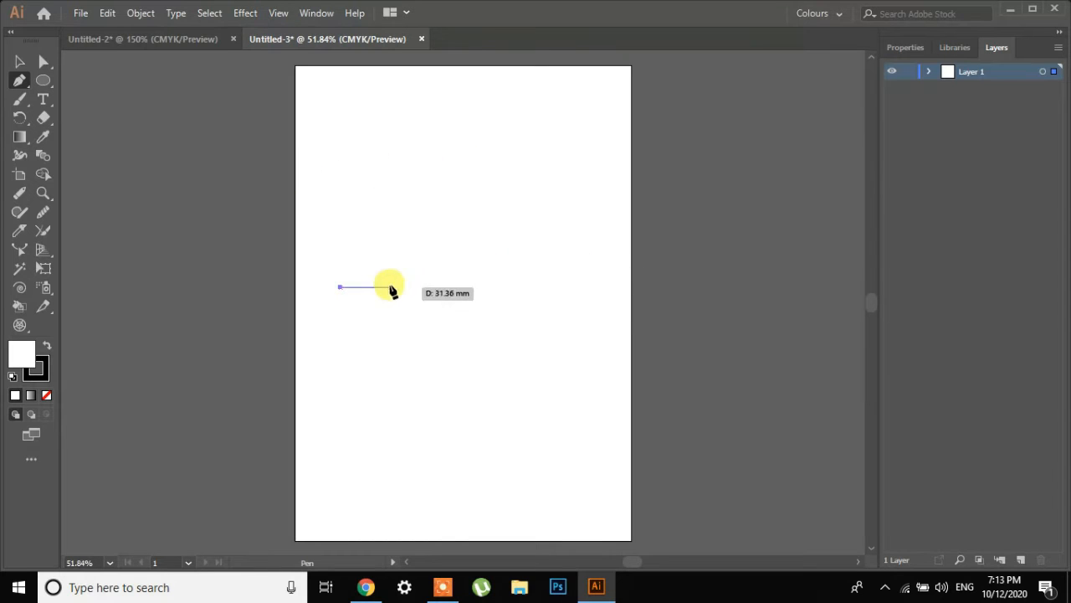
pyautogui.keyDown('shift'); pyautogui.click(543, 287); pyautogui.keyUp('shift')
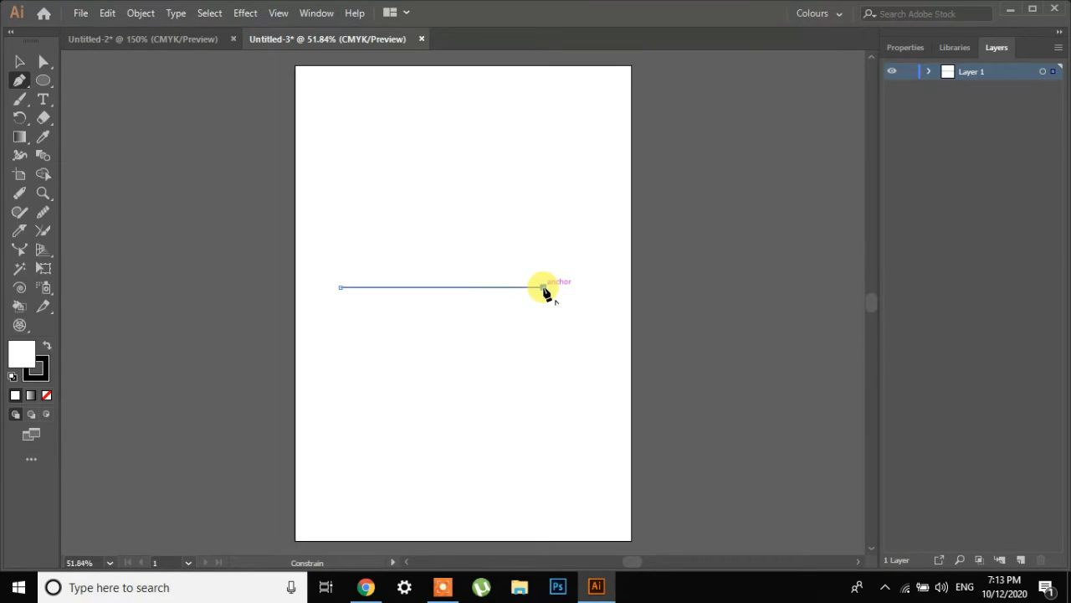
pyautogui.click(543, 141)
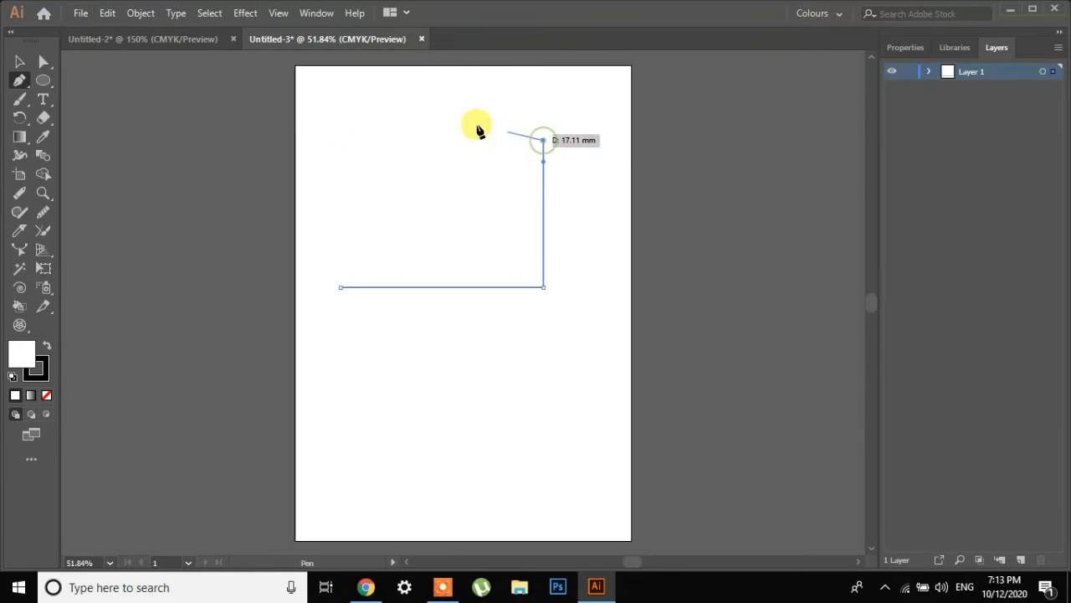
pyautogui.click(340, 140)
pyautogui.click(340, 287)
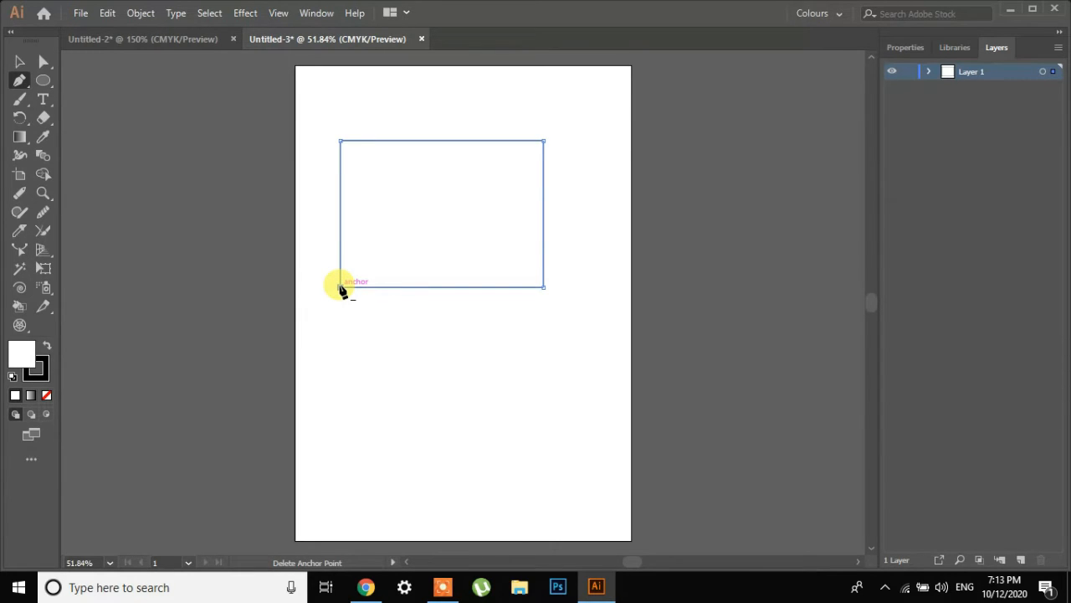
# Check the Smart Guides setting, and delete the rectangle from the artboard
pyautogui.click(281, 14)
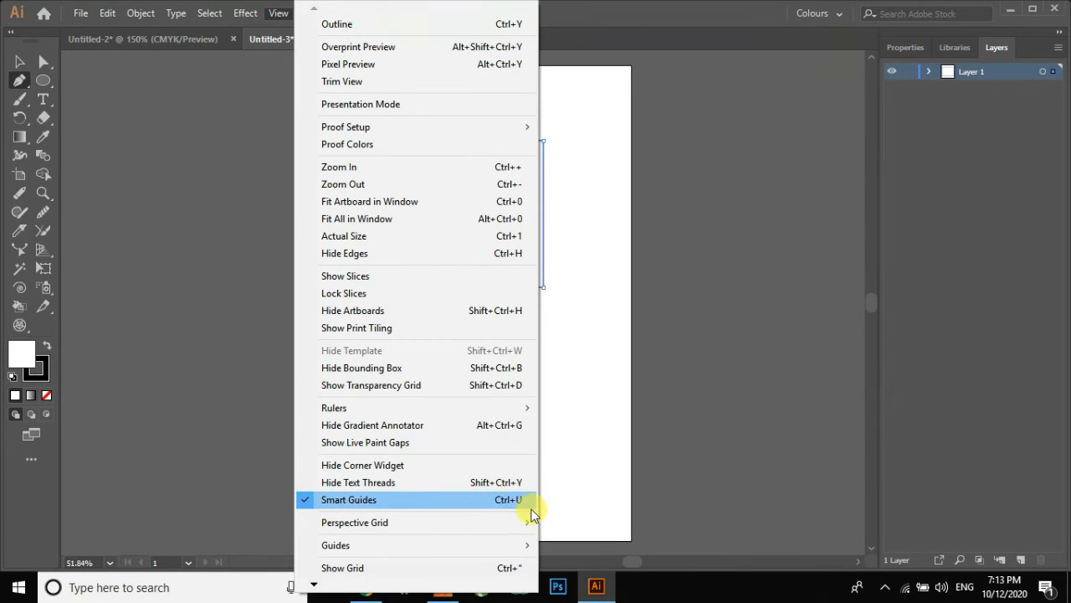
pyautogui.click(607, 483)
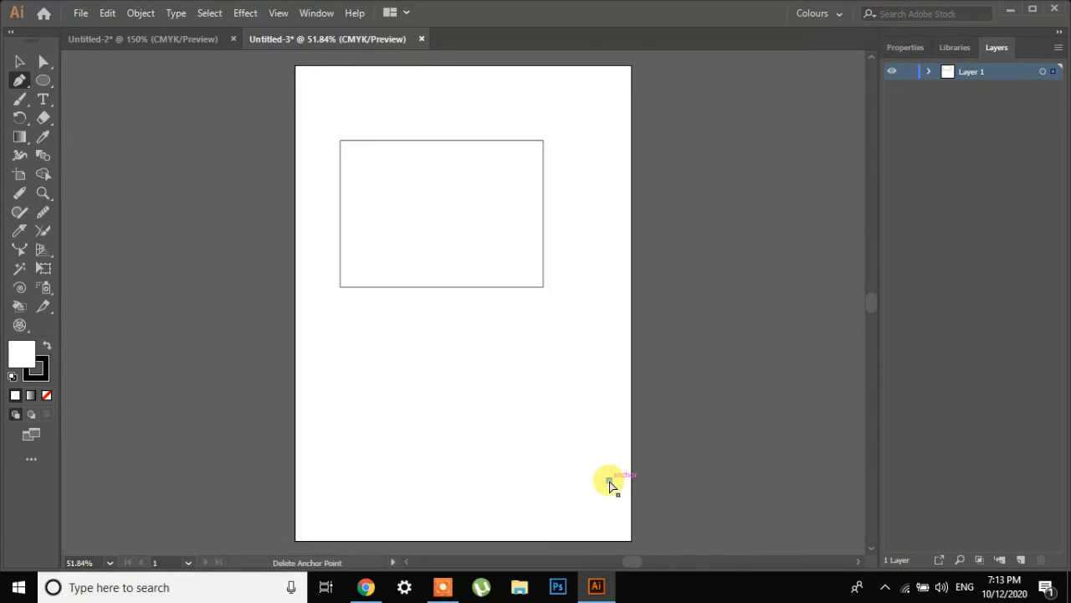
pyautogui.hotkey('ctrl', 'a')
pyautogui.press('Delete')
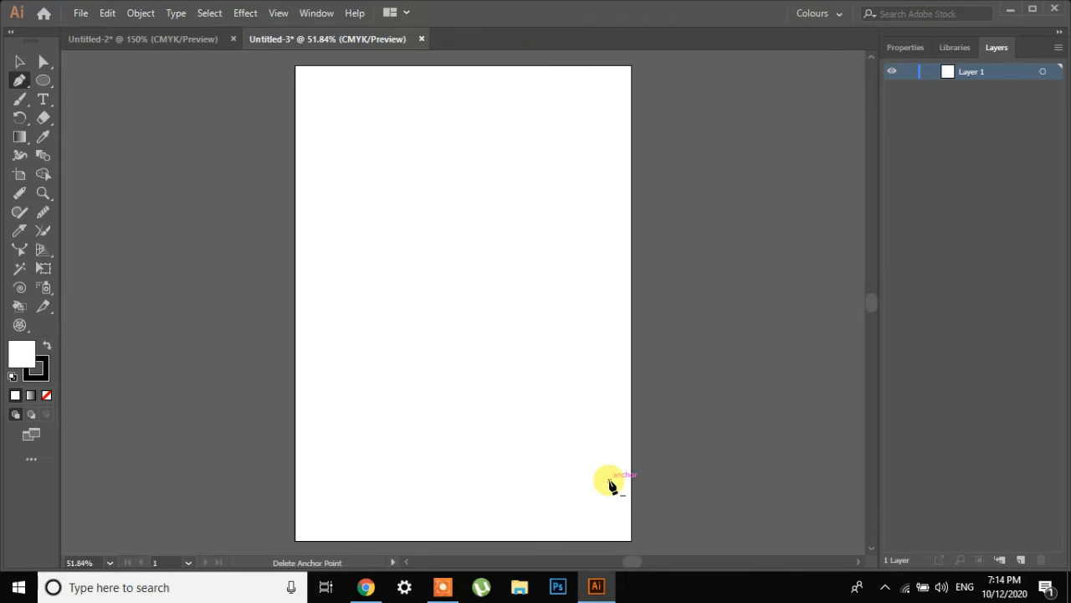
# Draw an arched curve with the Pen tool, remove its outgoing handle, and continue the path with a vertical straight segment downward
pyautogui.click(337, 283)
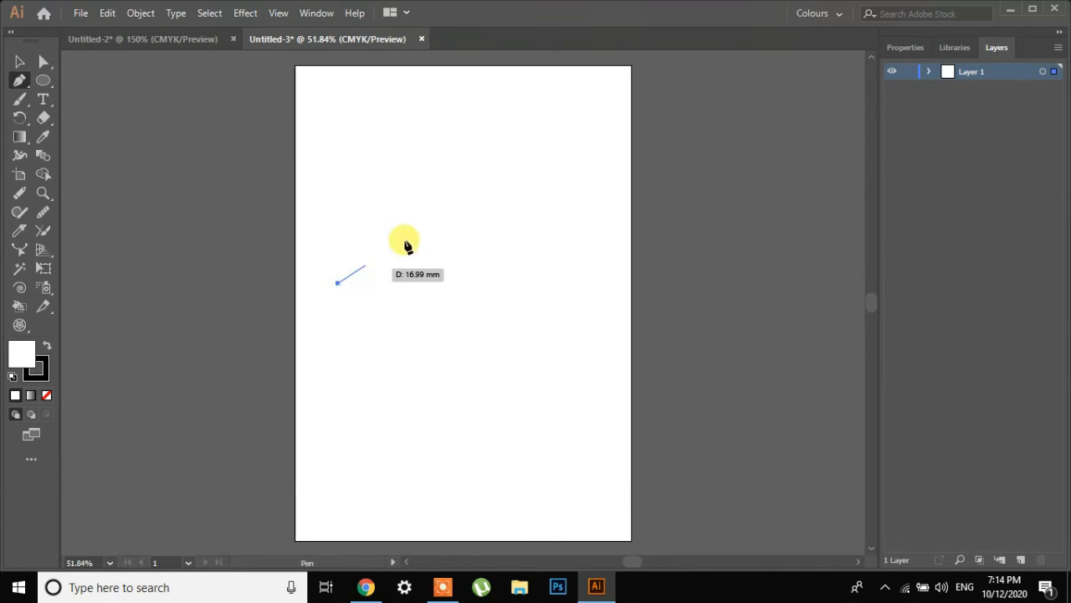
pyautogui.click(517, 178)
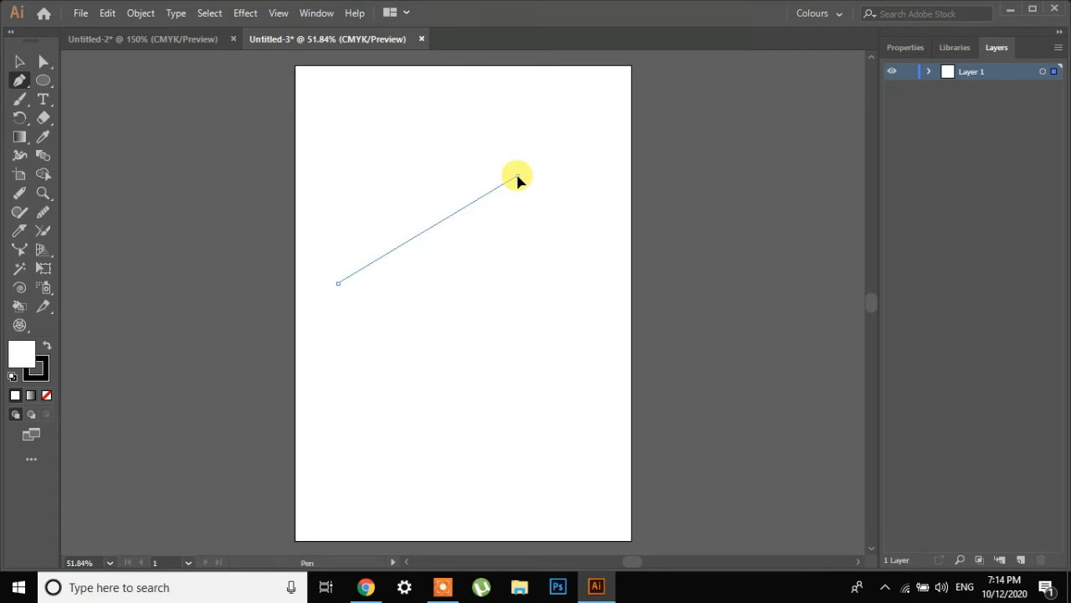
pyautogui.moveTo(517, 178); pyautogui.dragTo(555, 358)
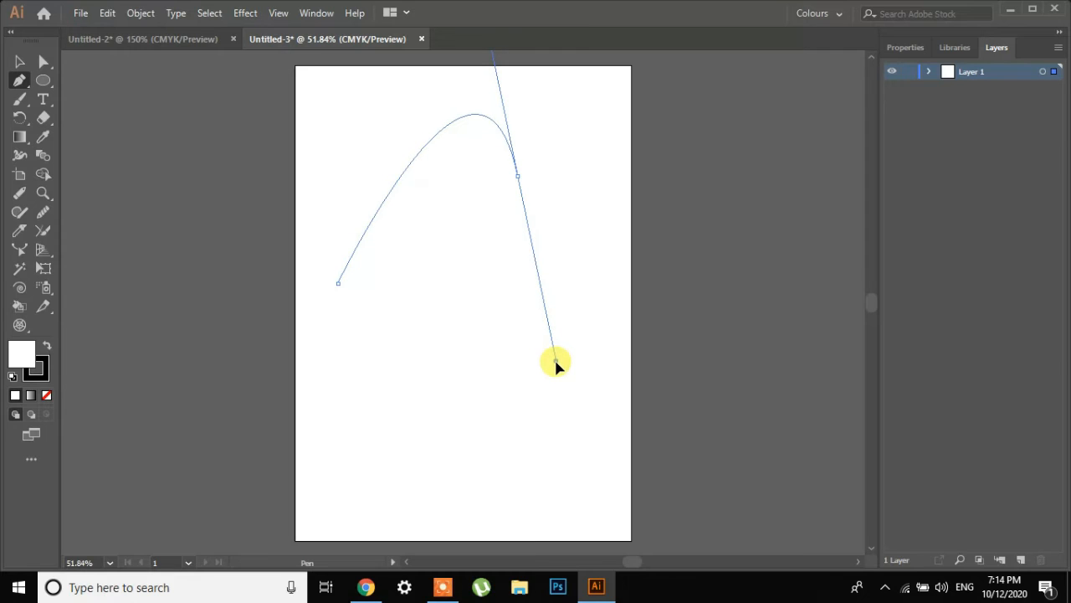
pyautogui.moveTo(556, 362); pyautogui.dragTo(556, 360)
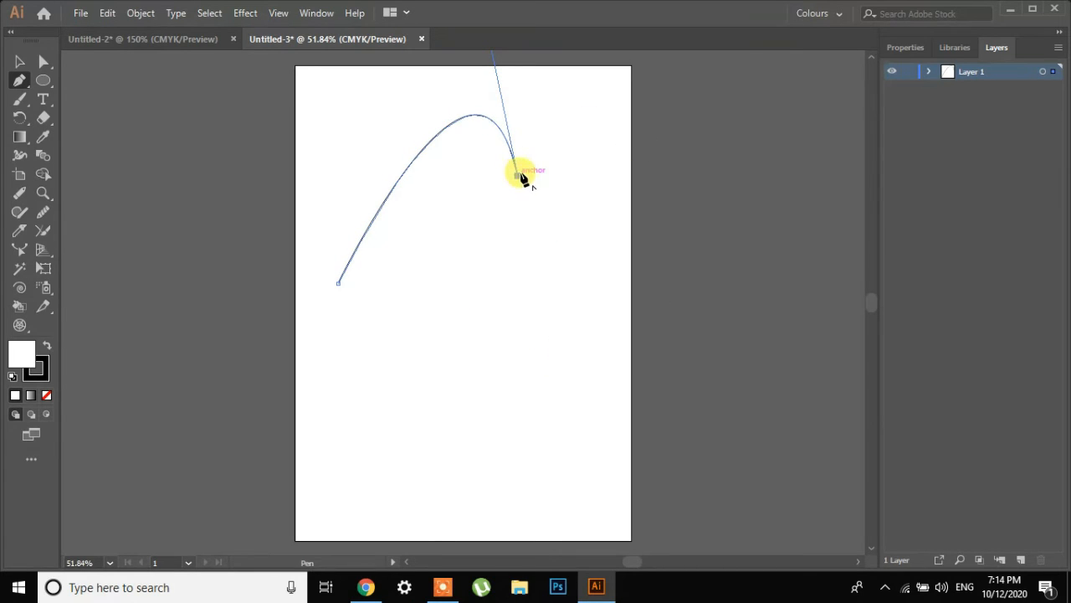
pyautogui.click(517, 335)
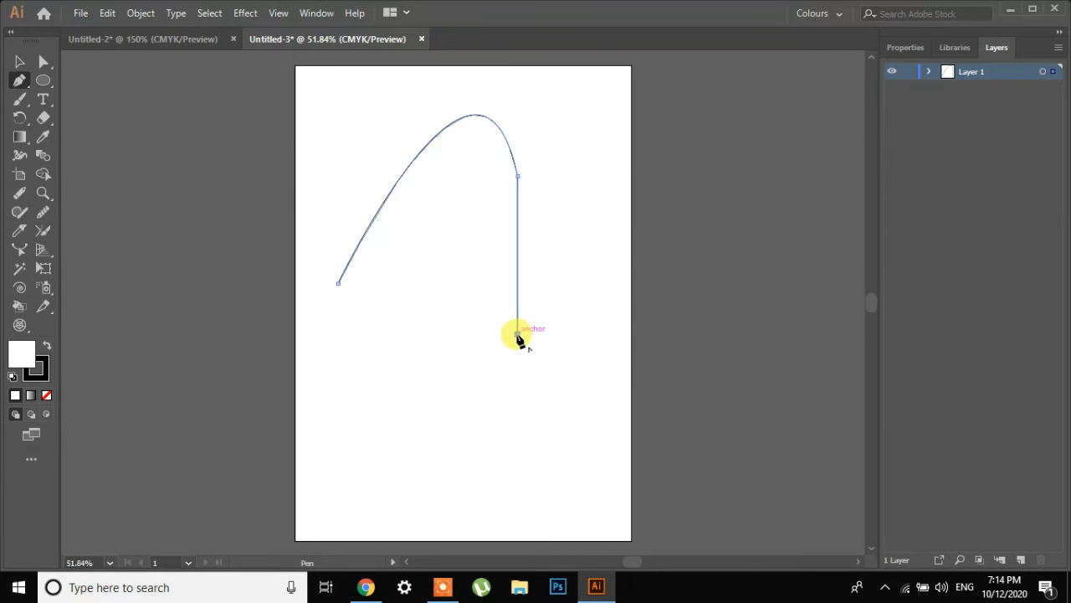
# End the open path and draw a closed leaf shape below it with the Pen tool, using two curved segments meeting in sharp corners
pyautogui.press('Escape')
pyautogui.click(356, 431)
pyautogui.moveTo(488, 369); pyautogui.dragTo(549, 410)
pyautogui.click(458, 358)
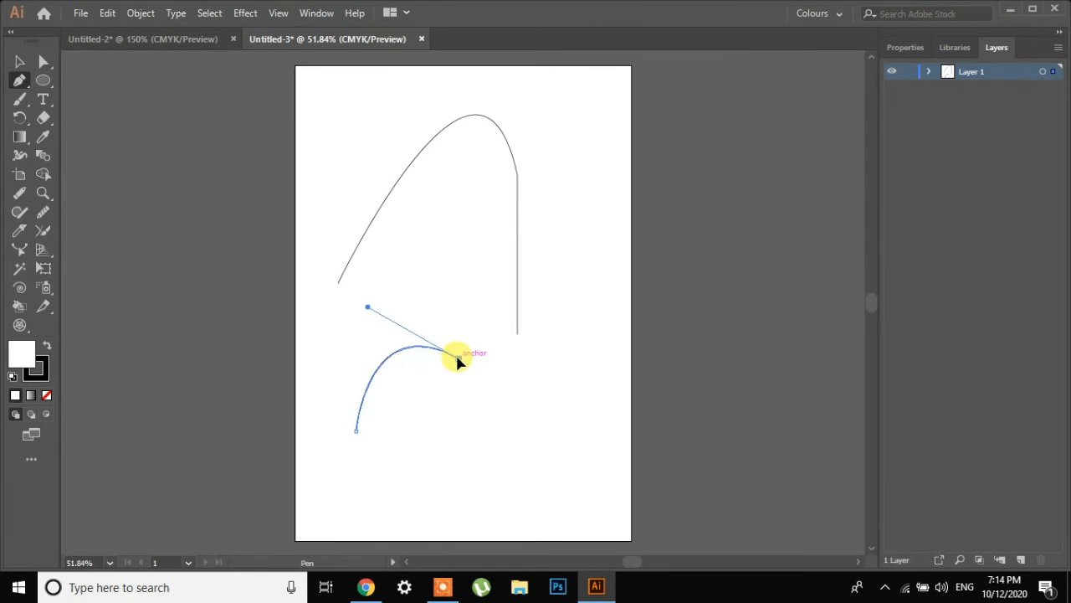
pyautogui.moveTo(356, 432); pyautogui.dragTo(264, 422)
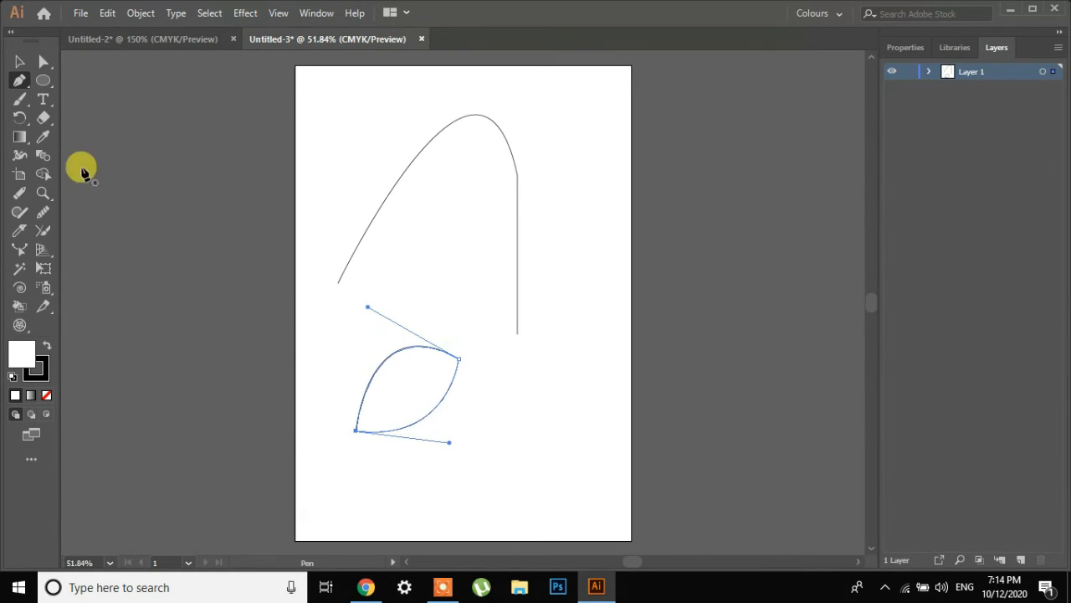
# Draw a circle about 17.5 mm in diameter from the centre of the leaf shape
pyautogui.click(43, 80)
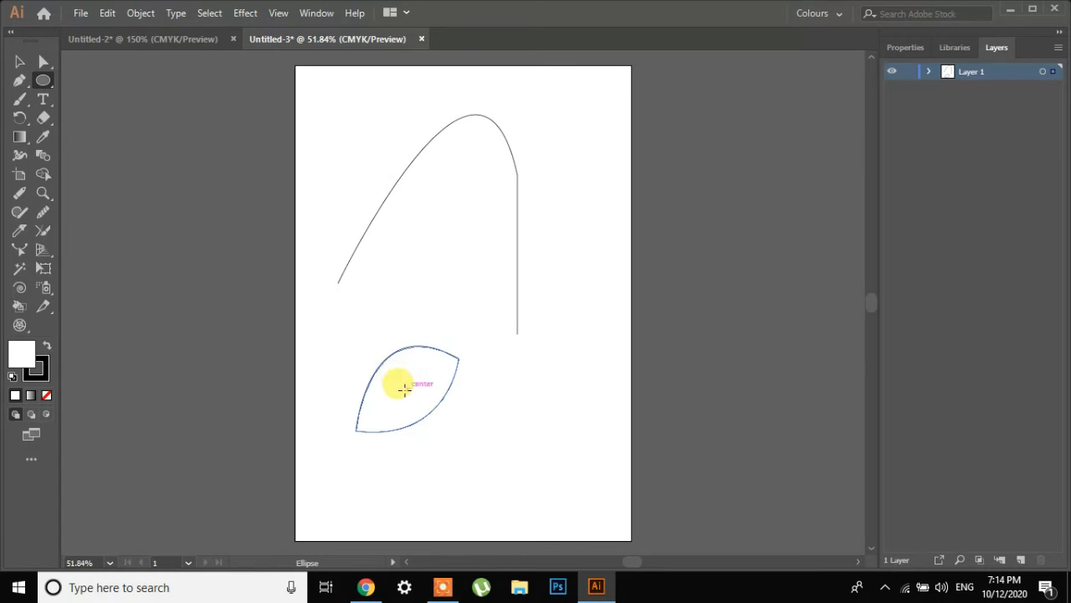
pyautogui.moveTo(404, 389)
pyautogui.mouseDown()
pyautogui.moveTo(426, 409)
pyautogui.moveTo(408, 383)
pyautogui.mouseUp()
pyautogui.click(542, 435)
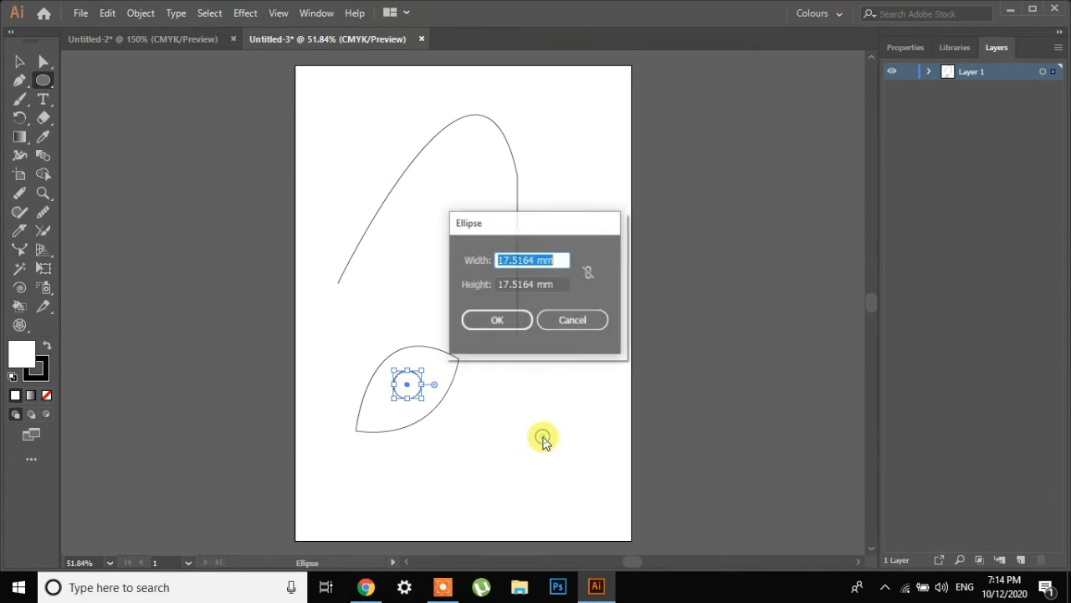
pyautogui.click(552, 322)
# Delete the leaf shape with its inner circle, and the arched path above it, to clear the artboard
pyautogui.click(19, 62)
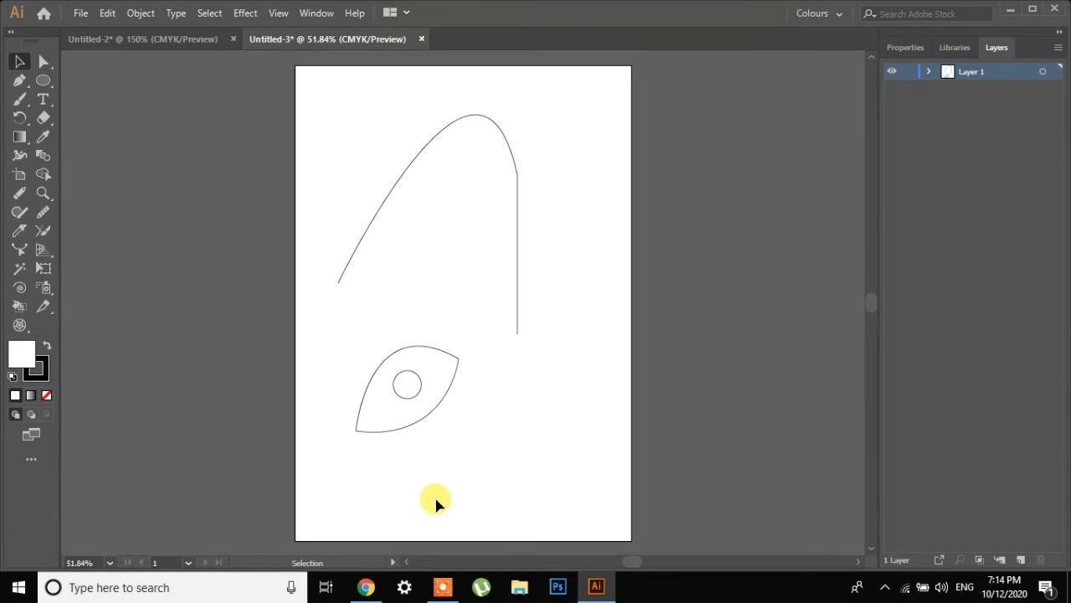
pyautogui.moveTo(480, 462); pyautogui.dragTo(376, 349)
pyautogui.press('Delete')
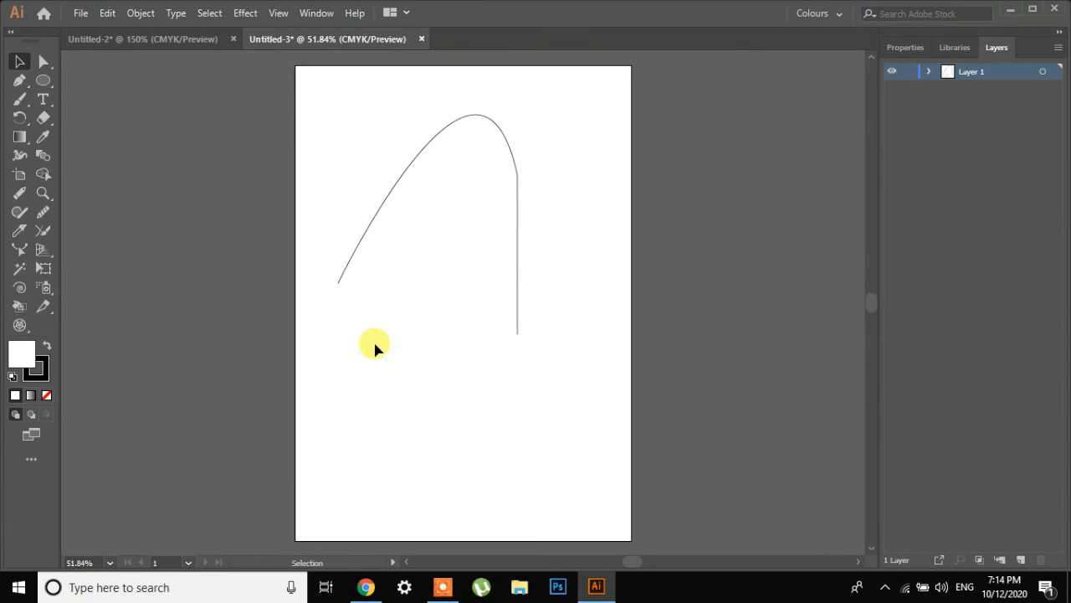
pyautogui.moveTo(561, 402); pyautogui.dragTo(413, 307)
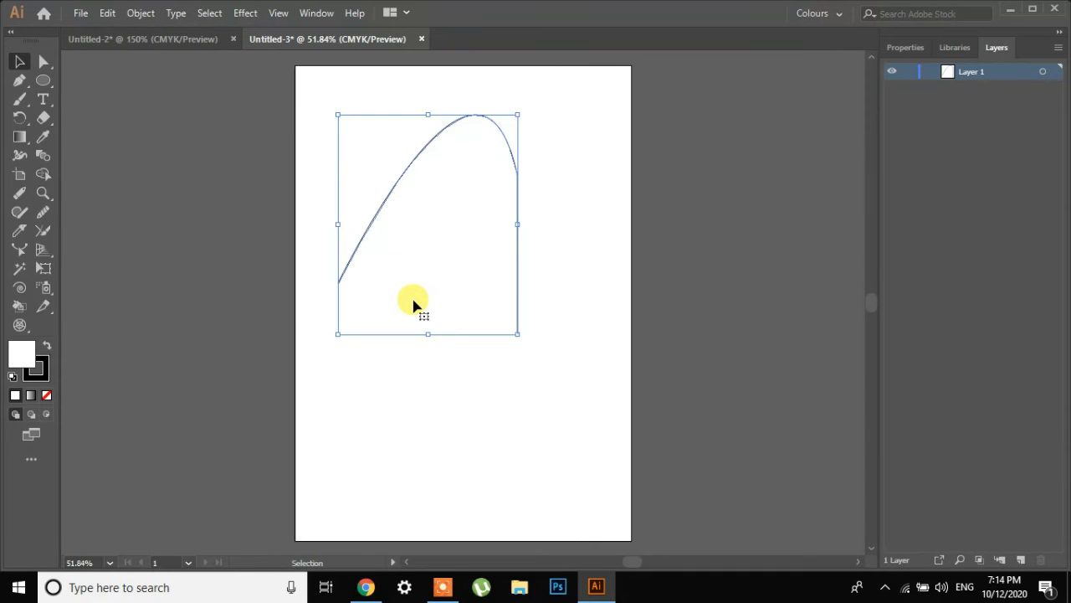
pyautogui.press('Delete')
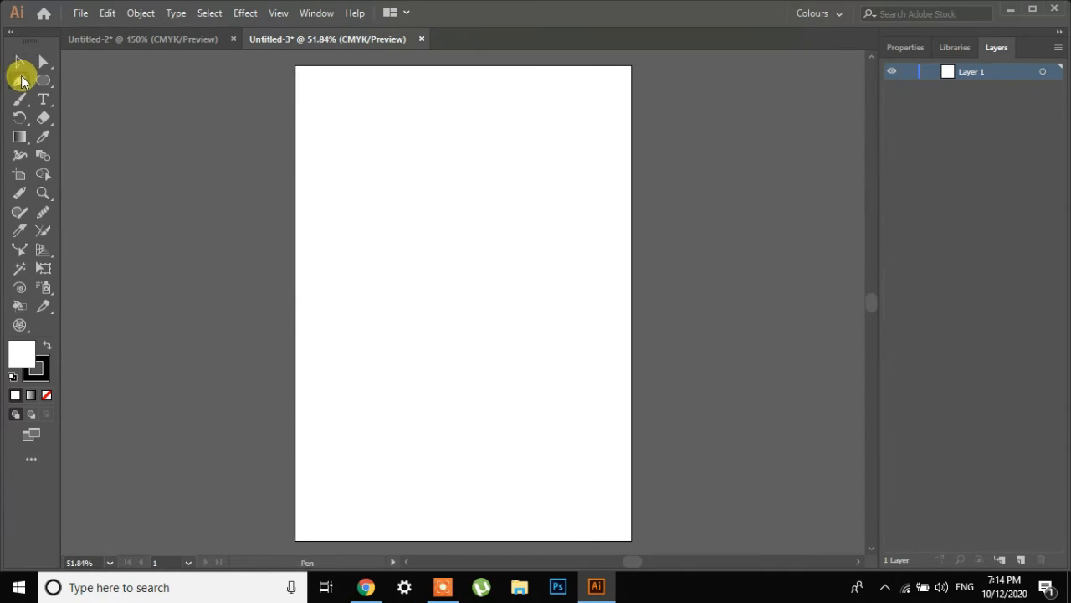
# Draw an arched curve with the Pen tool in the artboard's upper half, and remove the outgoing handle of its end anchor
pyautogui.click(19, 79)
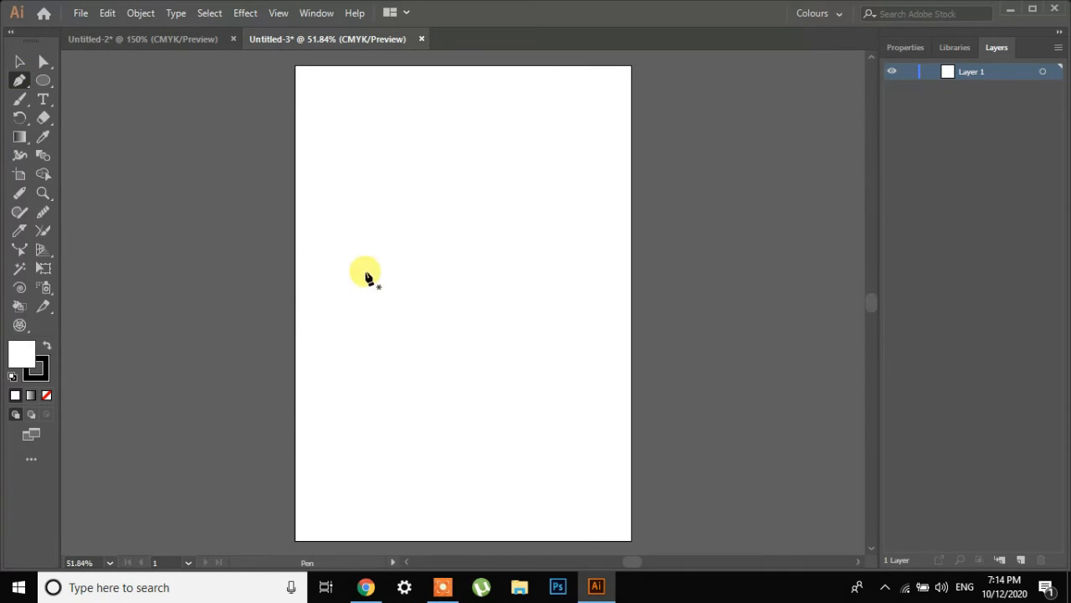
pyautogui.click(309, 331)
pyautogui.moveTo(455, 210); pyautogui.dragTo(526, 356)
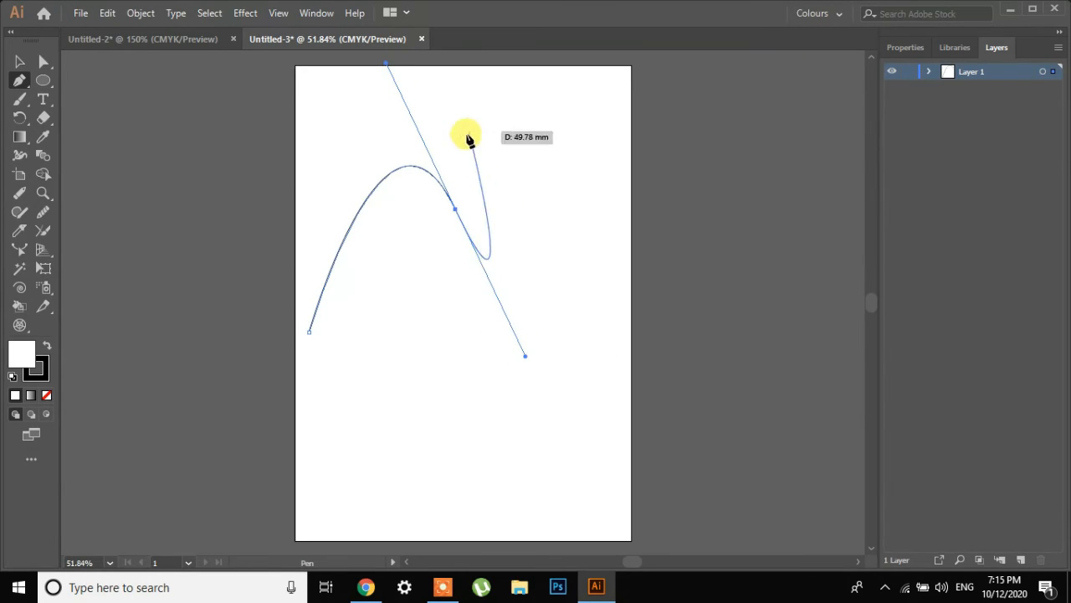
pyautogui.click(453, 208)
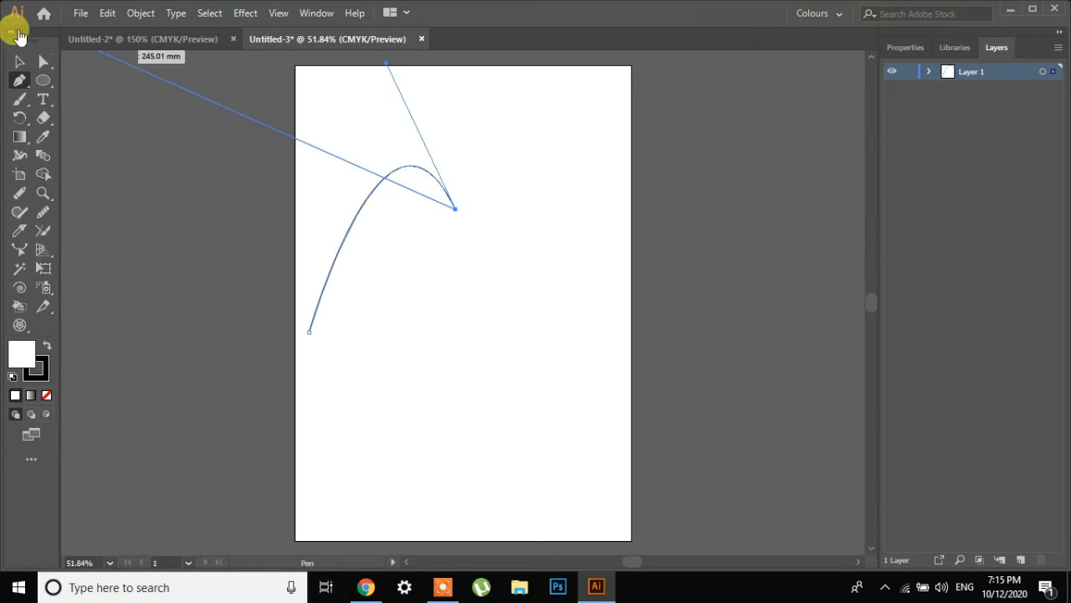
# Try to make a reflected copy of the arched curve across the vertical axis, previewing the angle option as well
pyautogui.click(19, 63)
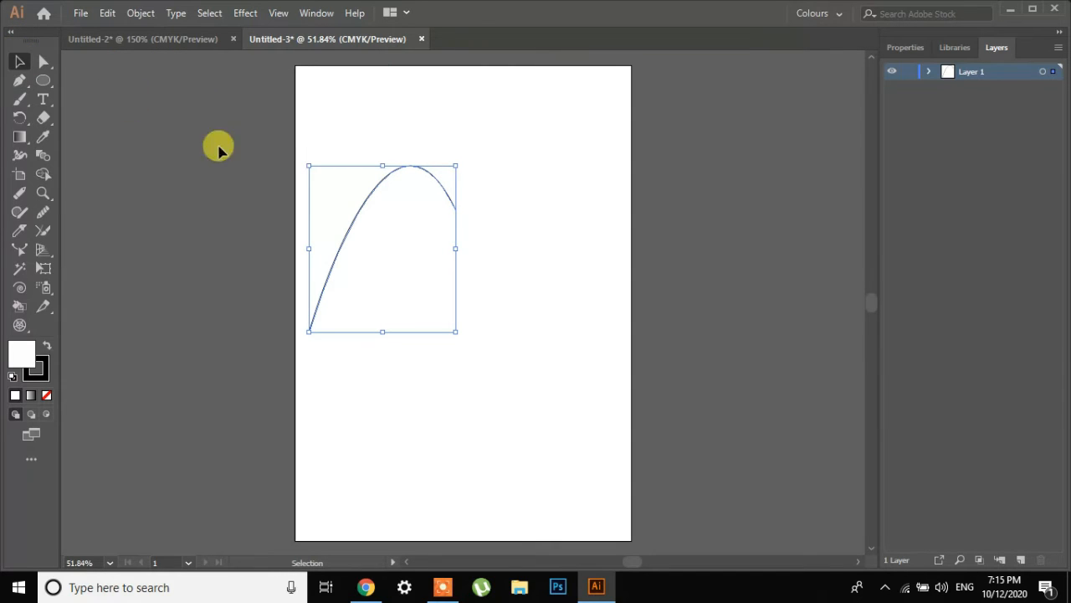
pyautogui.rightClick(375, 231)
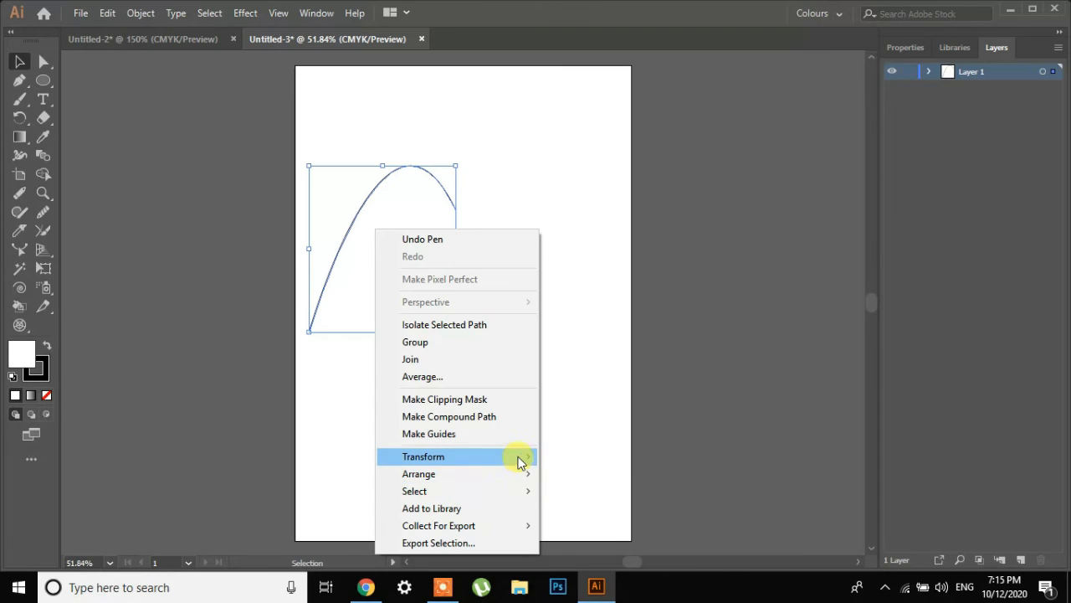
pyautogui.moveTo(522, 457)
pyautogui.click(597, 376)
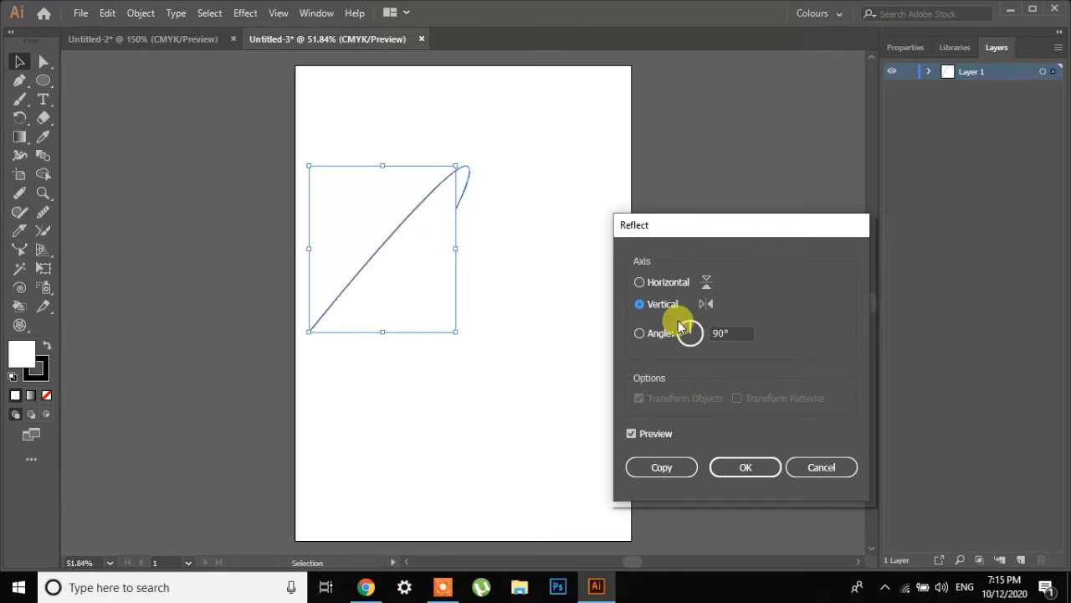
pyautogui.click(653, 434)
pyautogui.click(655, 435)
pyautogui.click(654, 434)
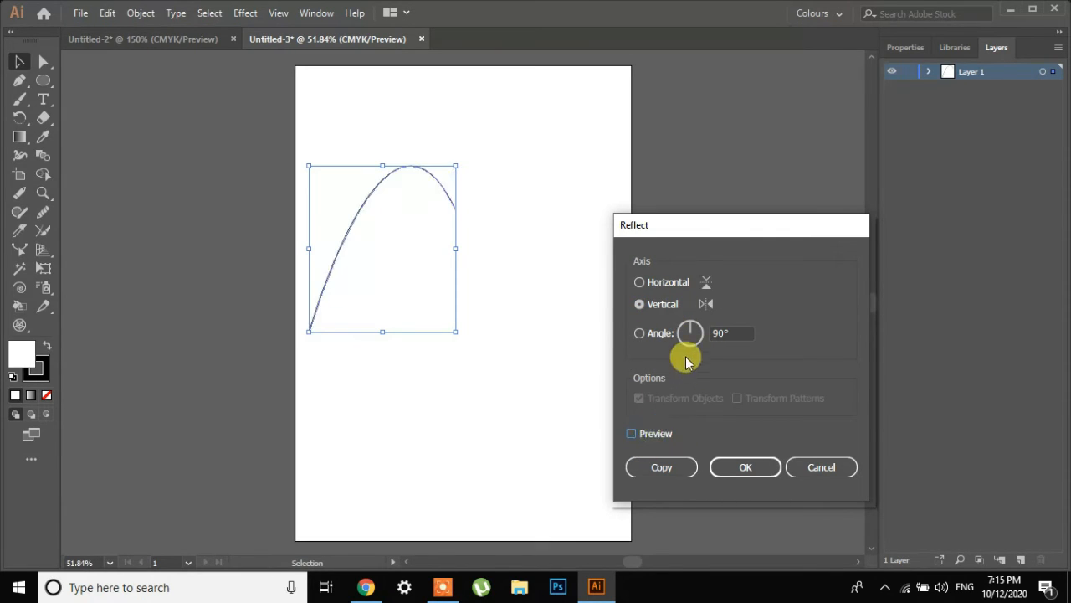
pyautogui.click(650, 333)
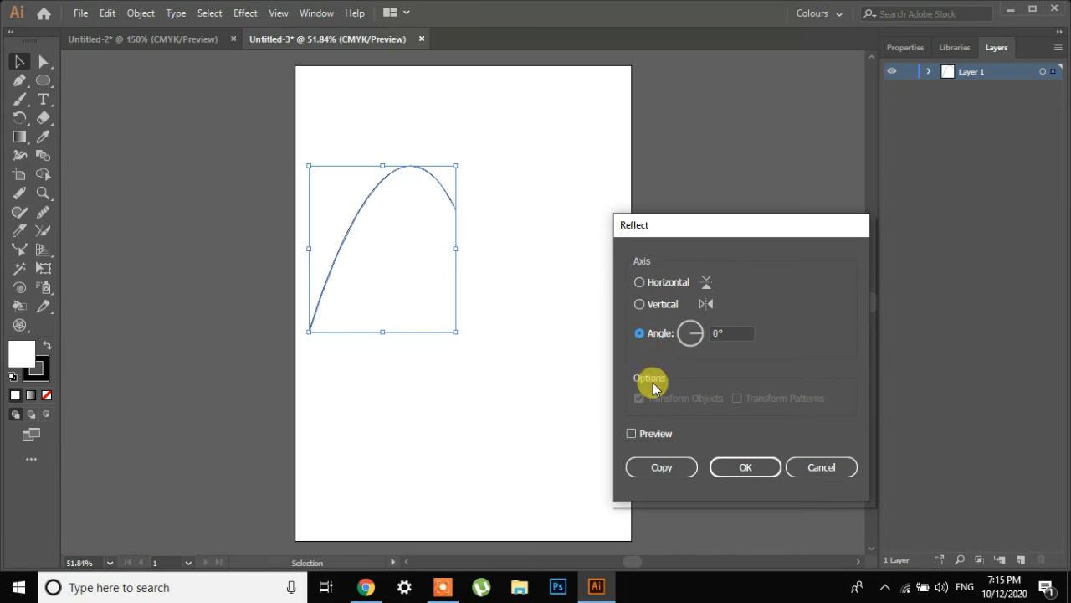
pyautogui.click(654, 435)
pyautogui.click(654, 435)
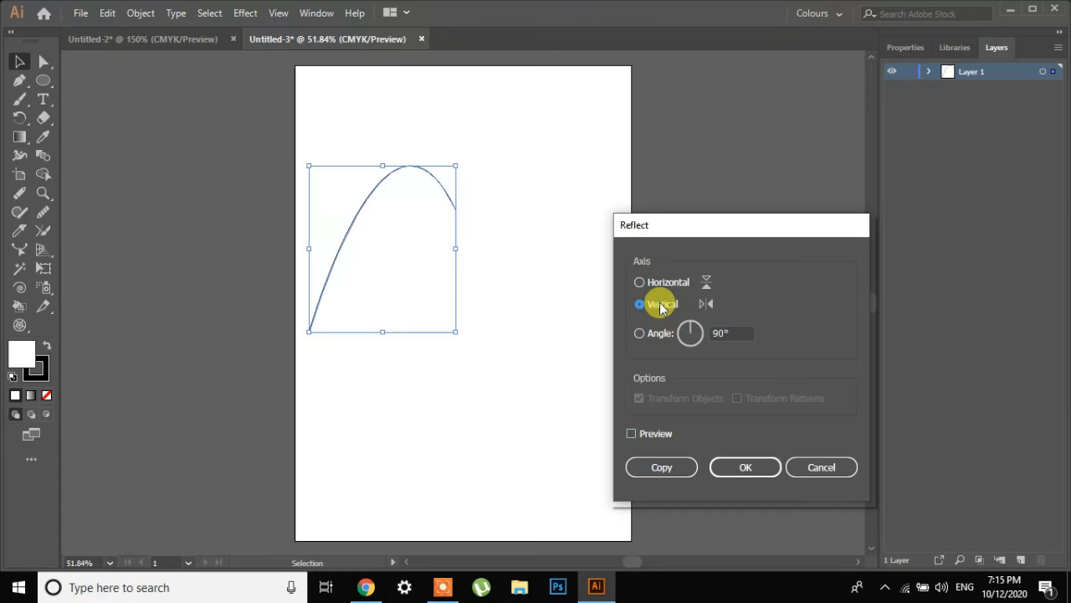
pyautogui.click(649, 439)
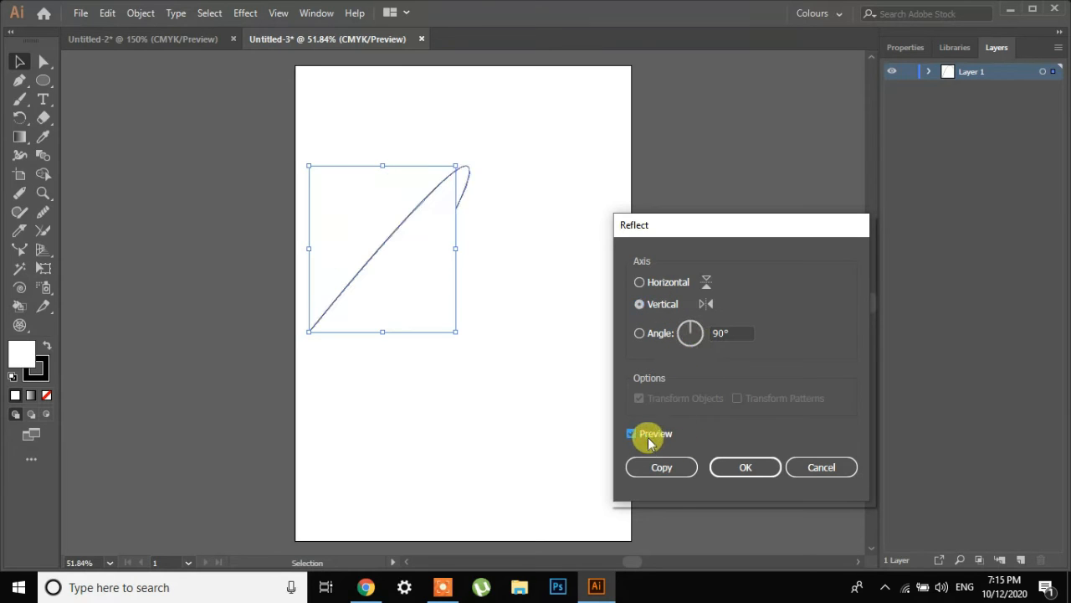
pyautogui.click(665, 468)
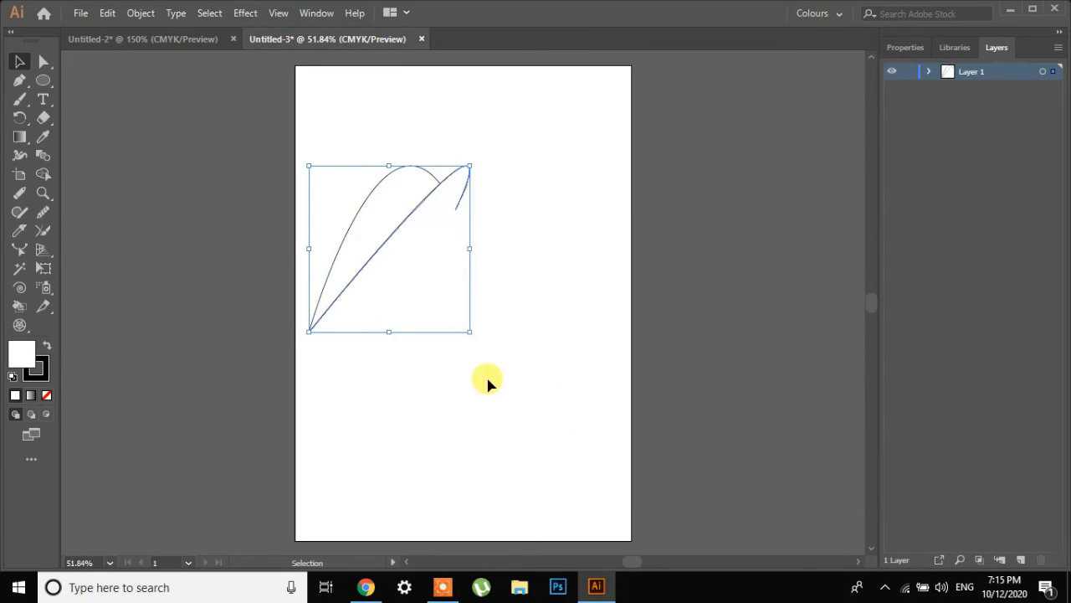
# Move the reflected copy sideways and narrow it, and remove the copy from the artboard
pyautogui.moveTo(392, 262); pyautogui.dragTo(482, 268)
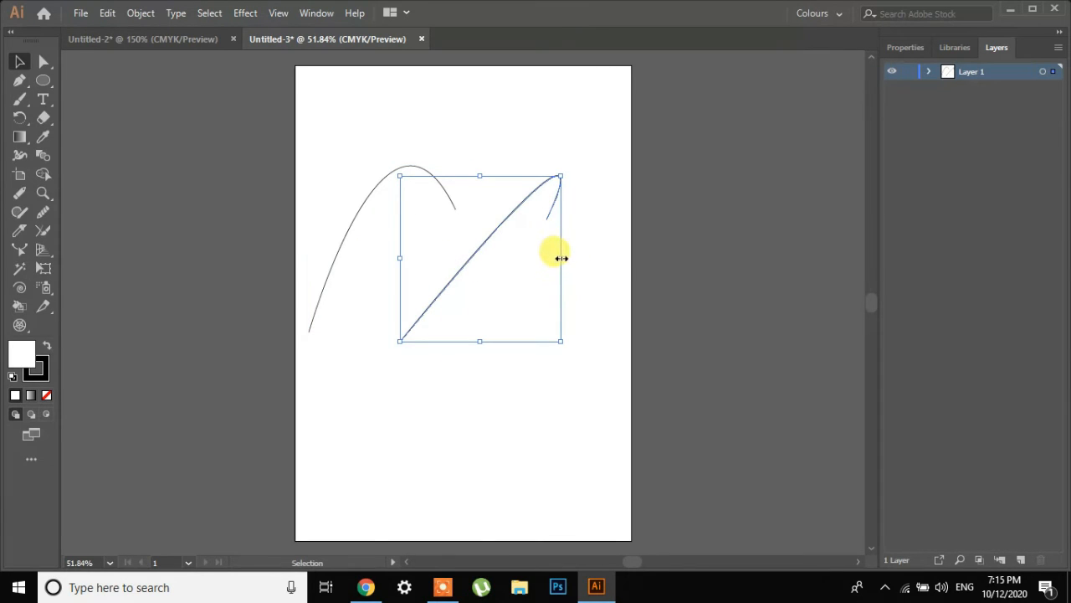
pyautogui.moveTo(561, 257); pyautogui.dragTo(465, 201)
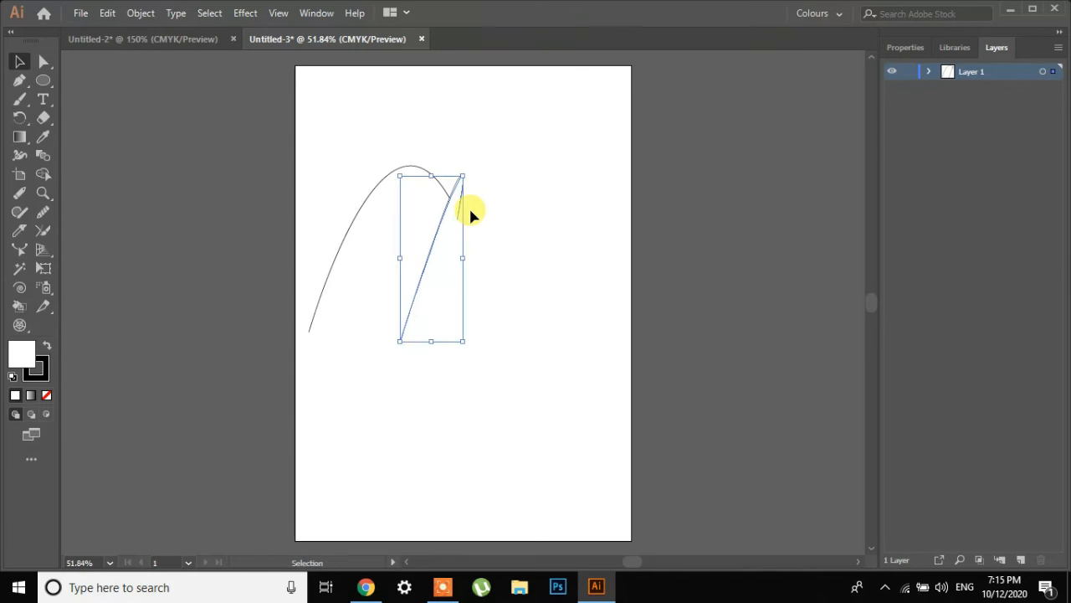
pyautogui.hotkey('ctrl', 'z')
pyautogui.hotkey('ctrl', 'z')
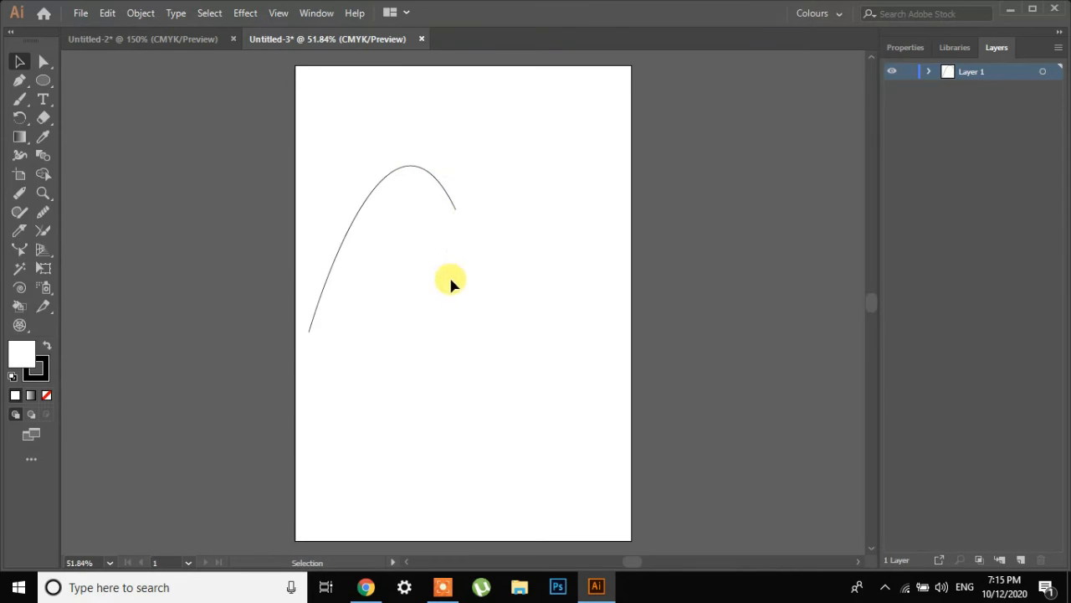
# Select the whole arched curve, copy it reflected across the vertical axis, and place the copy so the inner ends of both arches meet
pyautogui.click(448, 195)
pyautogui.click(43, 61)
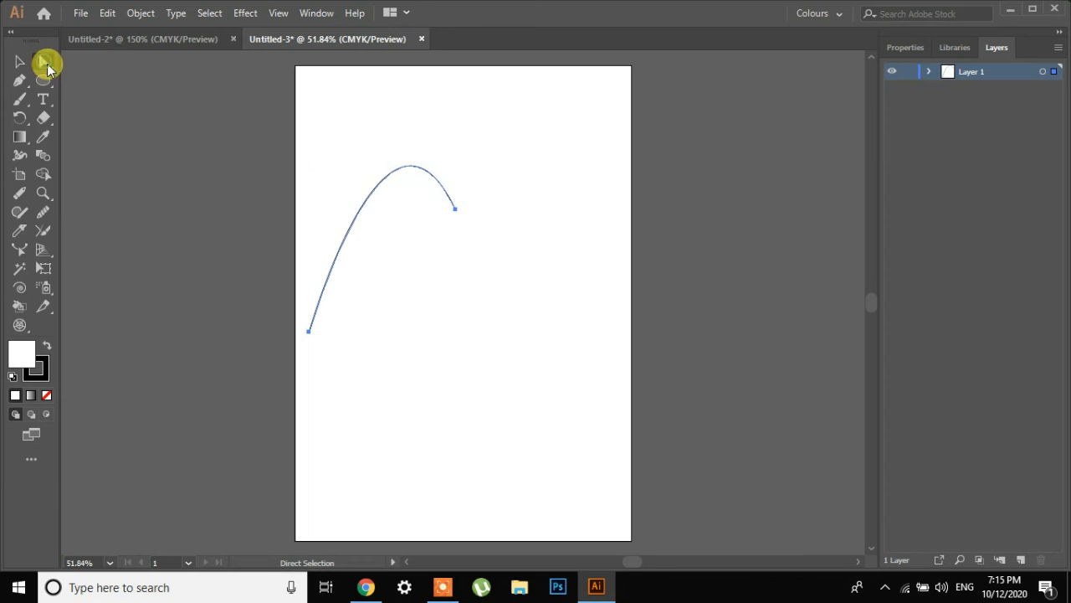
pyautogui.rightClick(348, 254)
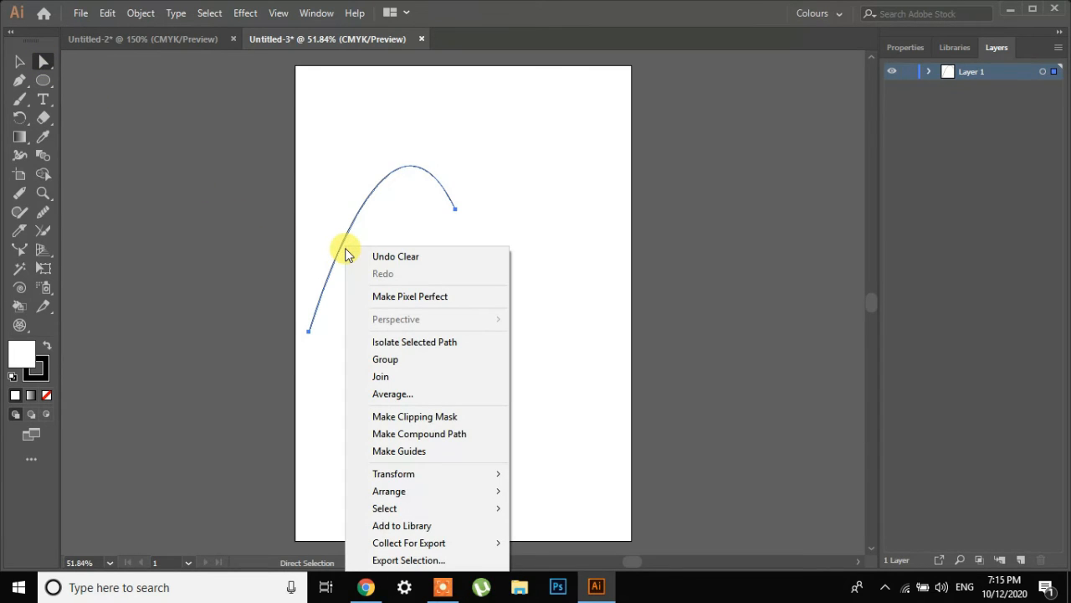
pyautogui.moveTo(489, 477)
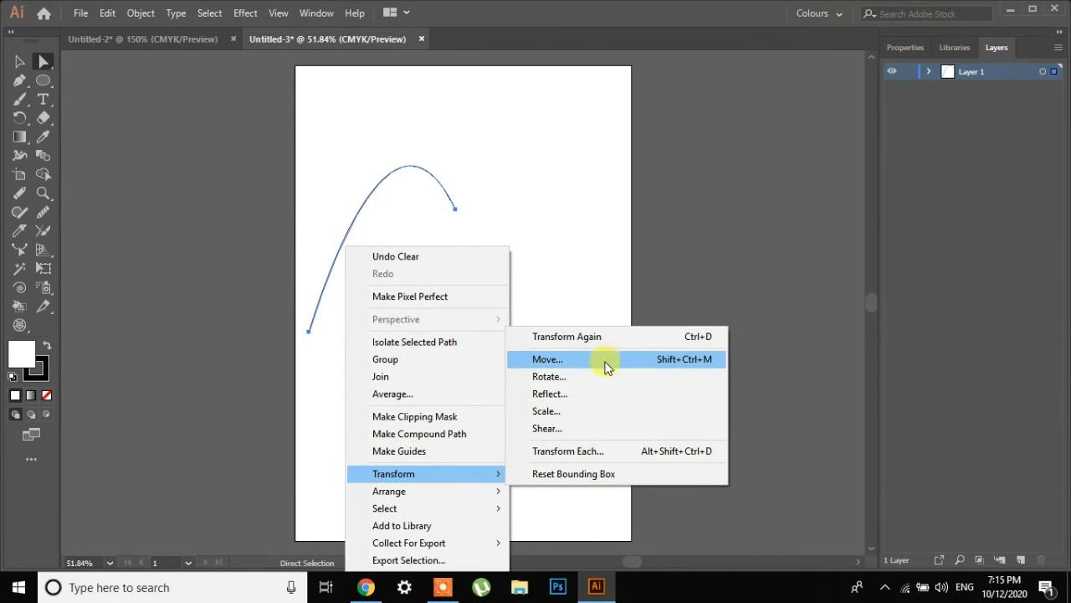
pyautogui.click(602, 393)
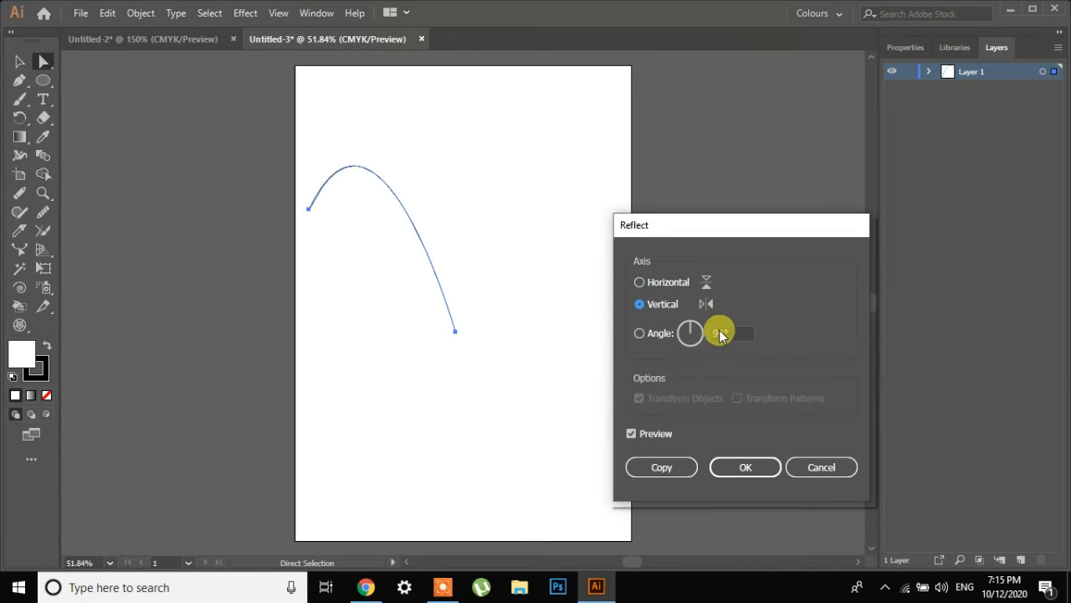
pyautogui.click(664, 467)
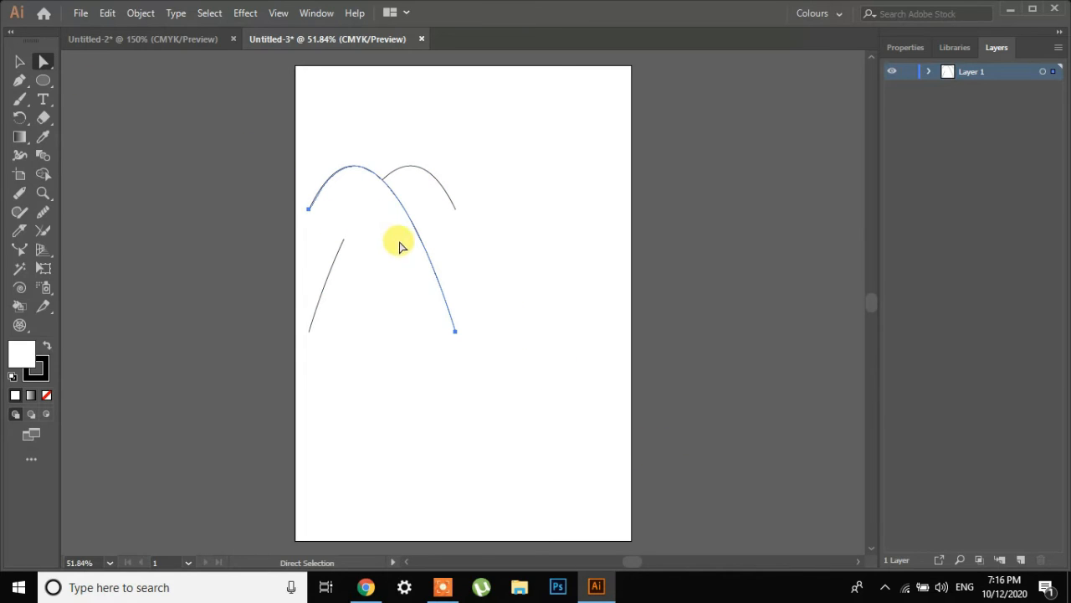
pyautogui.moveTo(394, 240); pyautogui.dragTo(559, 222)
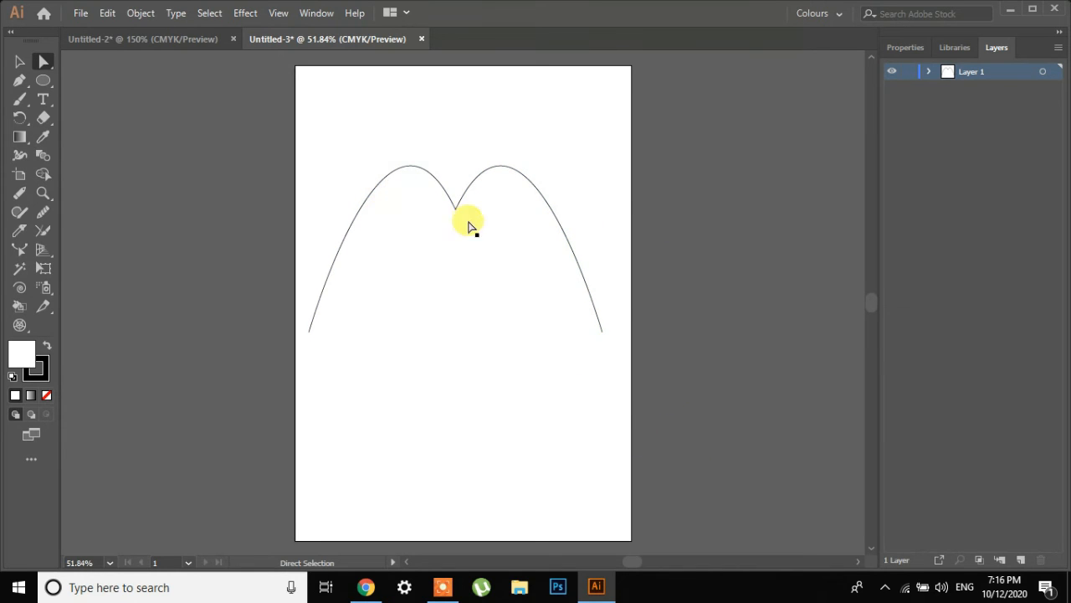
# Move the meeting point of the two arches straight down with the Direct Selection tool, keeping the outer ends in place
pyautogui.click(448, 195)
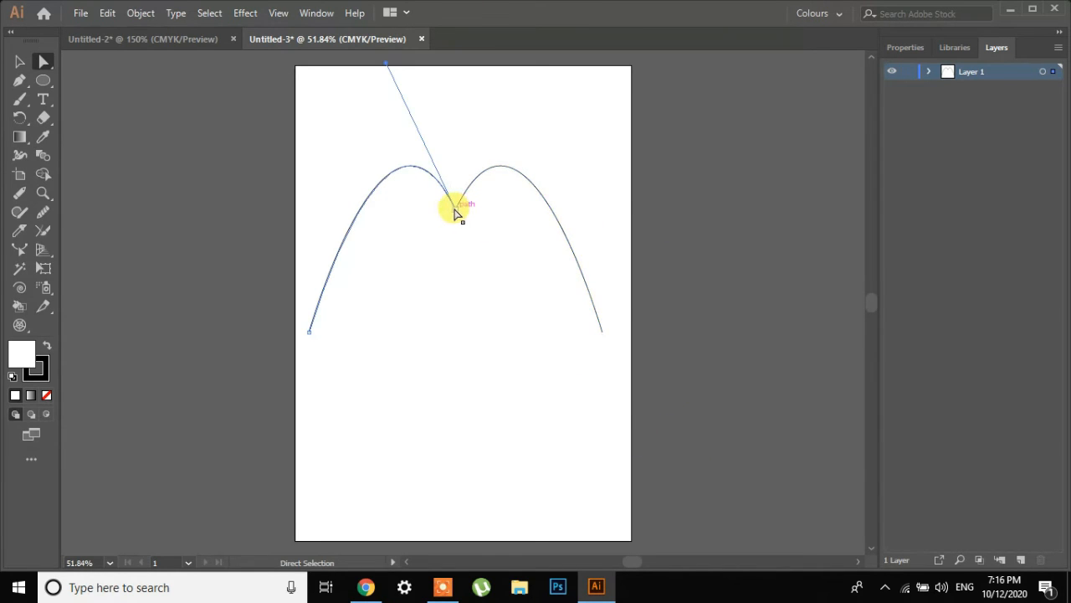
pyautogui.moveTo(454, 213); pyautogui.dragTo(455, 232)
pyautogui.click(467, 197)
pyautogui.click(561, 322)
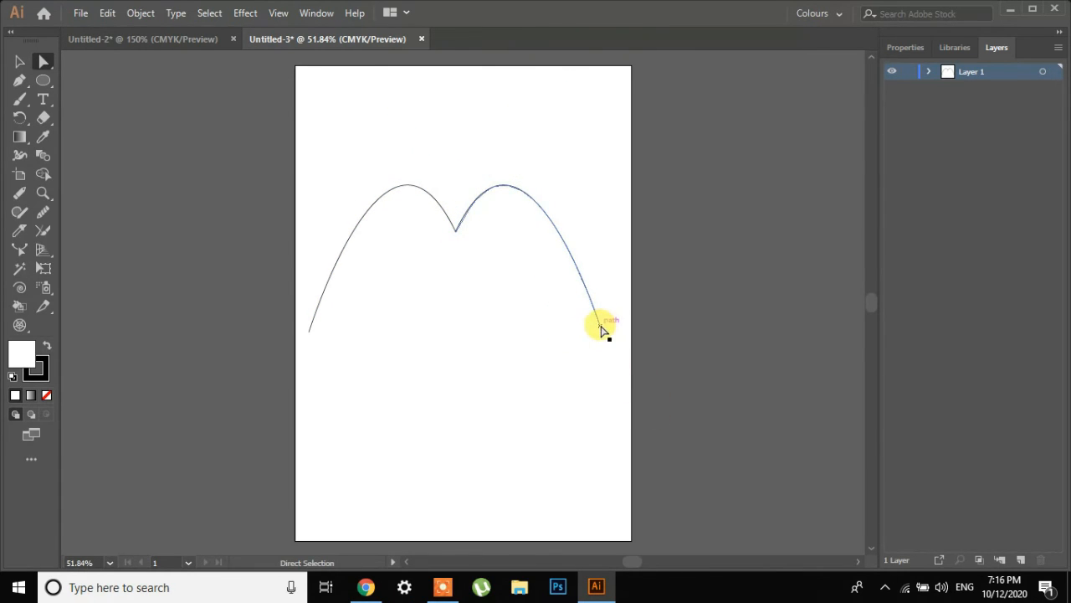
pyautogui.moveTo(601, 330)
pyautogui.mouseDown()
pyautogui.moveTo(572, 335)
pyautogui.moveTo(586, 334)
pyautogui.mouseUp()
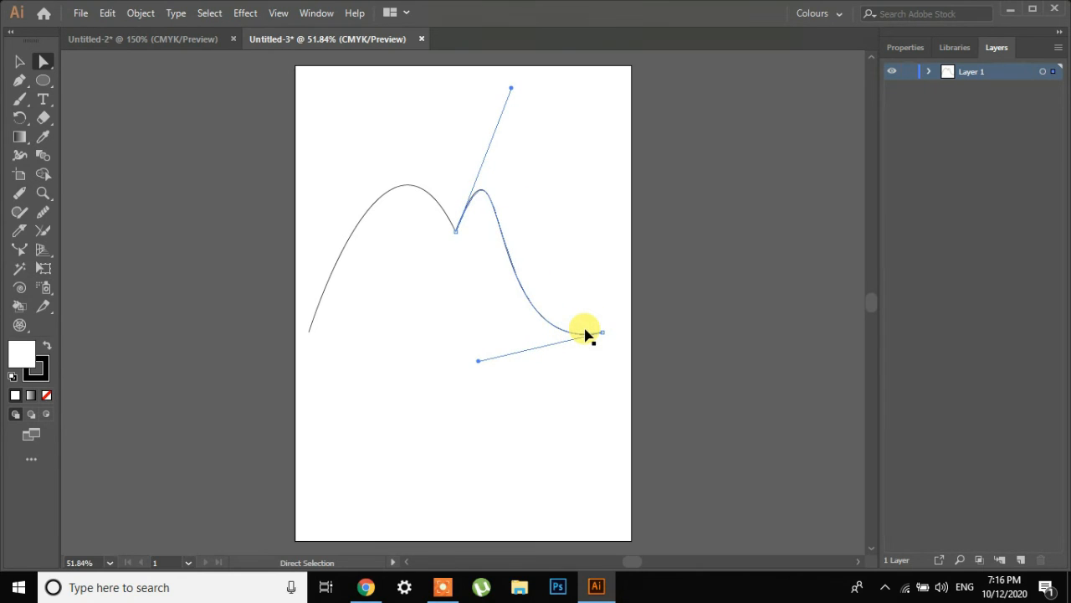
pyautogui.hotkey('ctrl', 'z')
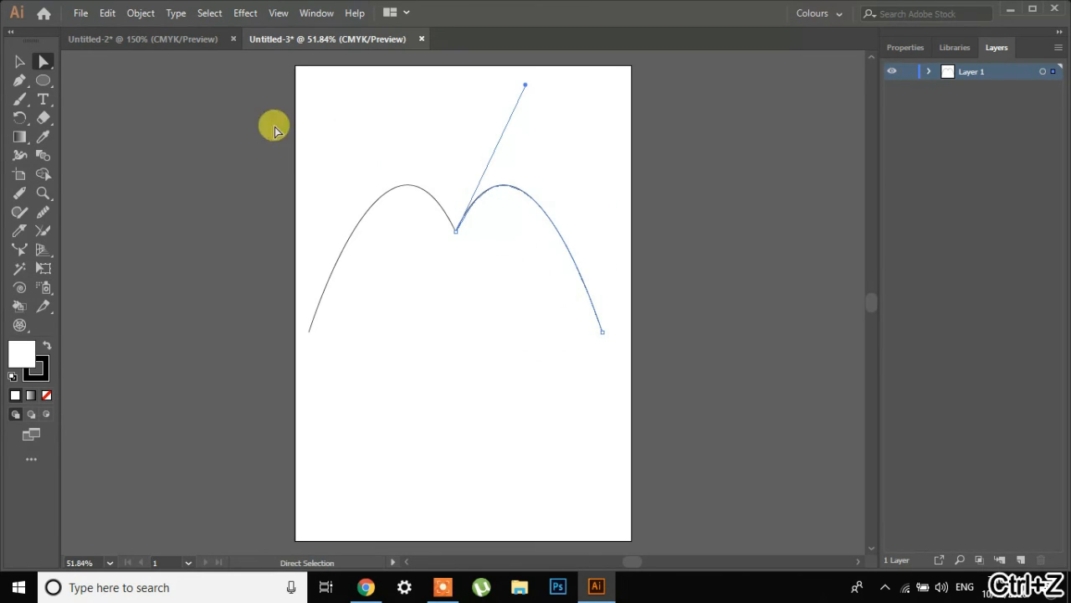
# Select both joined arches and set their stroke colour to yellow f4f440
pyautogui.click(19, 61)
pyautogui.moveTo(658, 458); pyautogui.dragTo(320, 143)
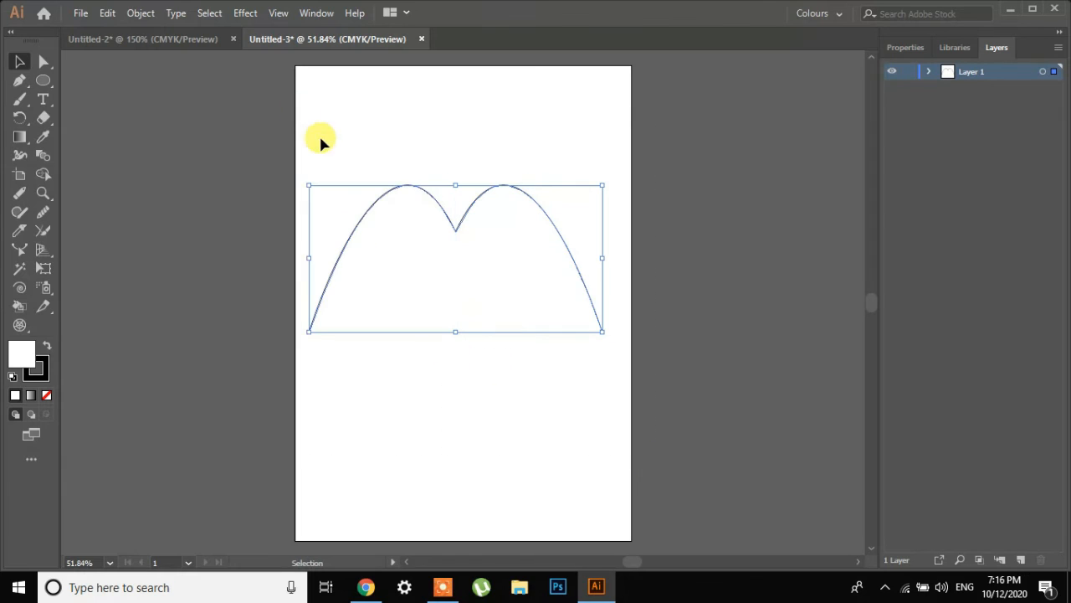
pyautogui.click(46, 346)
pyautogui.click(46, 347)
pyautogui.doubleClick(42, 370)
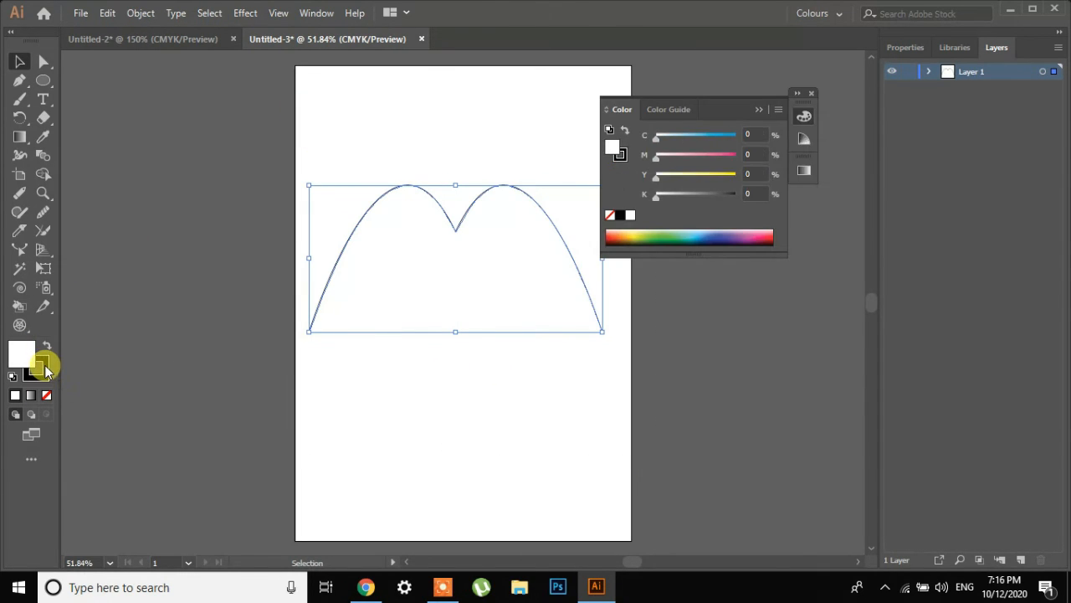
pyautogui.click(879, 360)
pyautogui.moveTo(825, 247); pyautogui.dragTo(832, 230)
pyautogui.moveTo(865, 362); pyautogui.dragTo(871, 362)
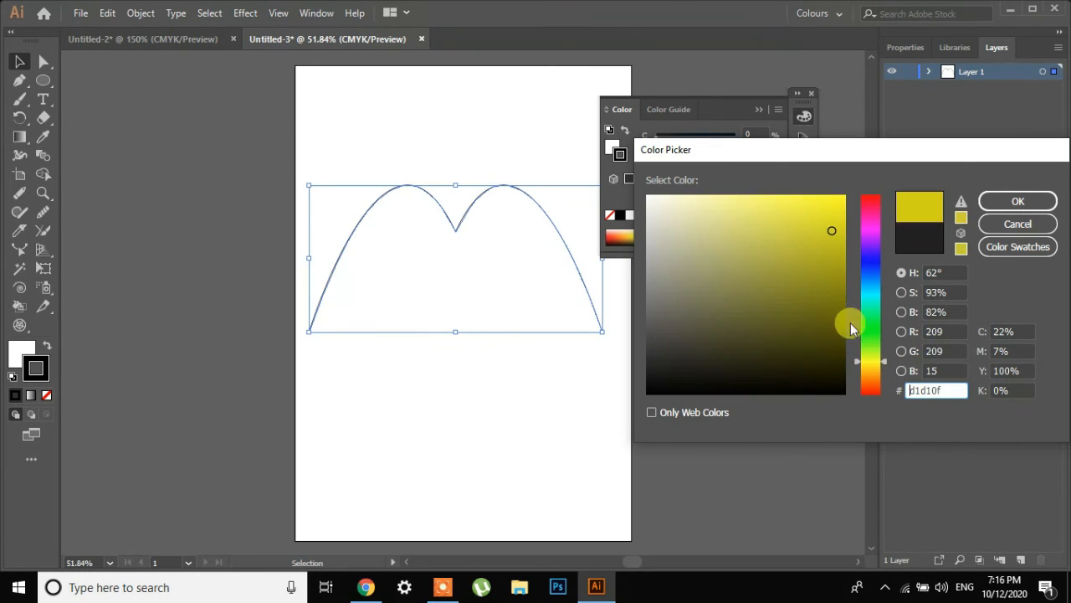
pyautogui.moveTo(816, 228)
pyautogui.mouseDown()
pyautogui.moveTo(805, 210)
pyautogui.moveTo(791, 215)
pyautogui.moveTo(795, 201)
pyautogui.mouseUp()
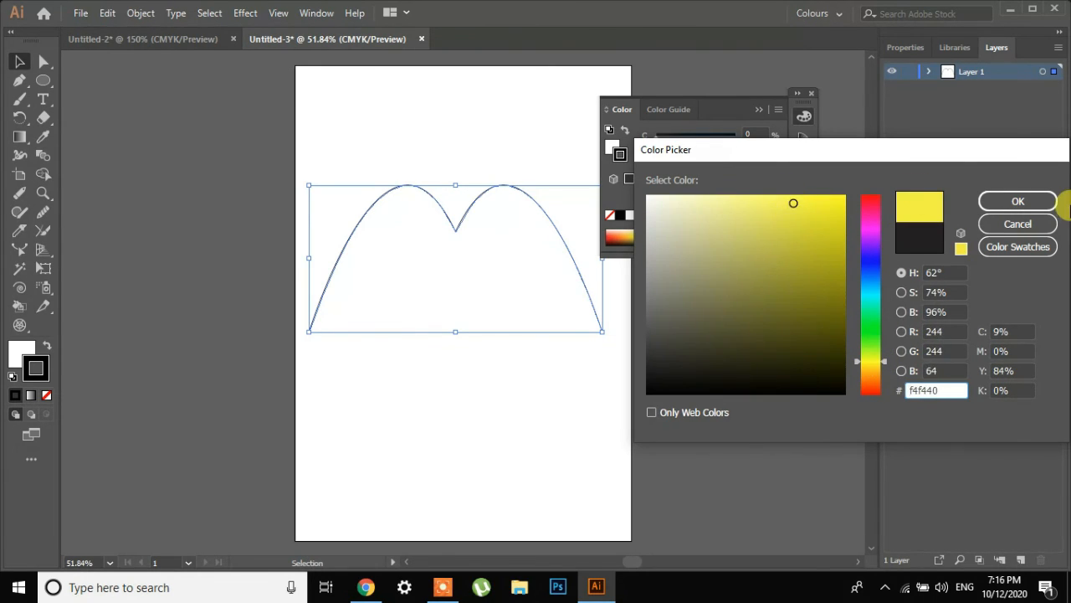
pyautogui.click(1029, 201)
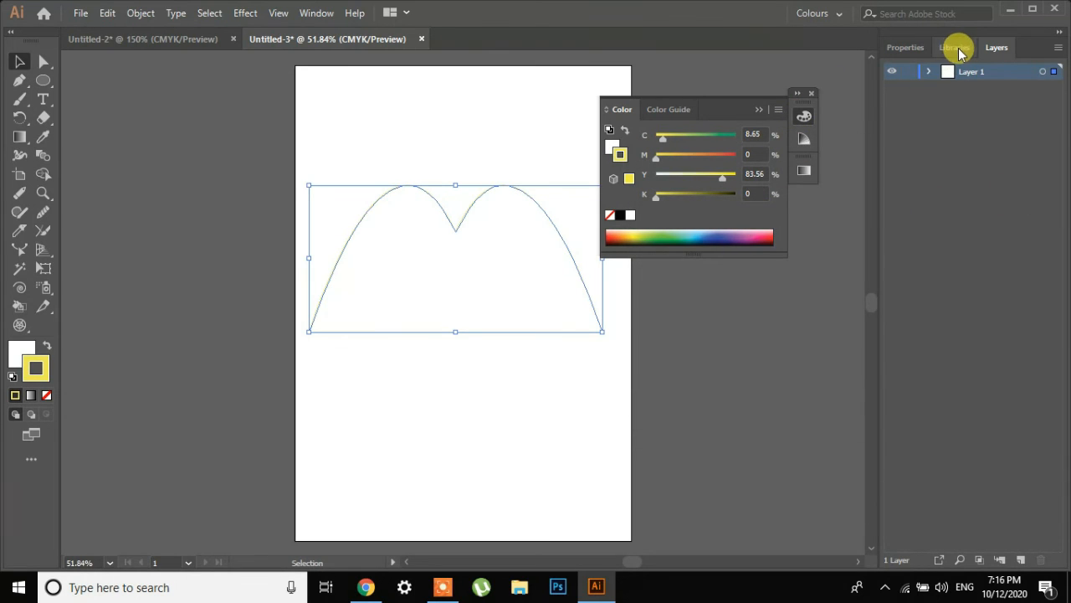
# Increase the stroke weight of the arches to 12 pt
pyautogui.click(912, 46)
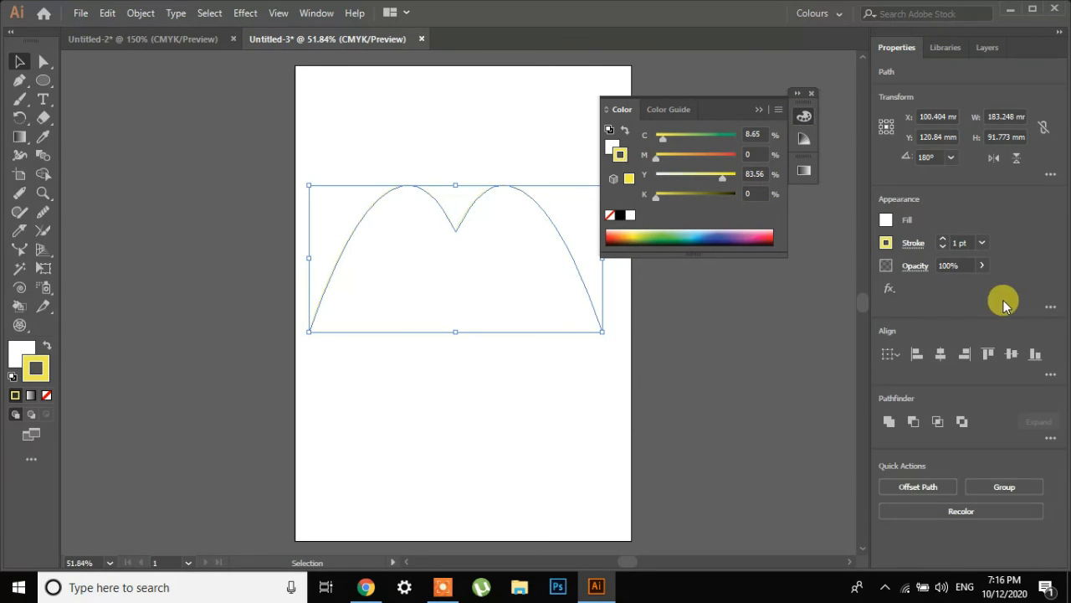
pyautogui.click(944, 239)
pyautogui.click(943, 239)
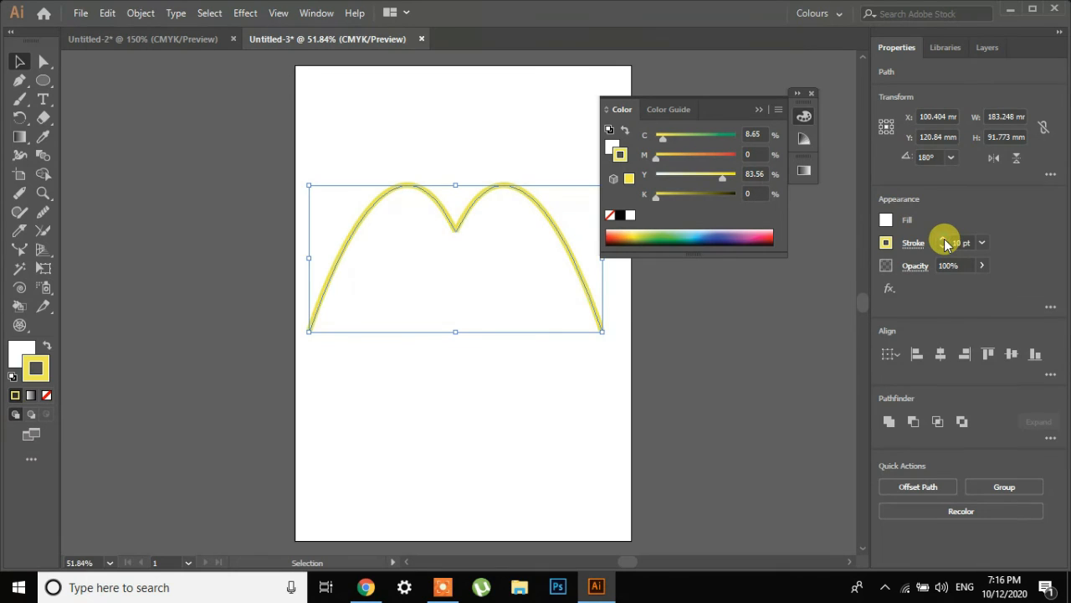
pyautogui.click(944, 240)
pyautogui.click(944, 239)
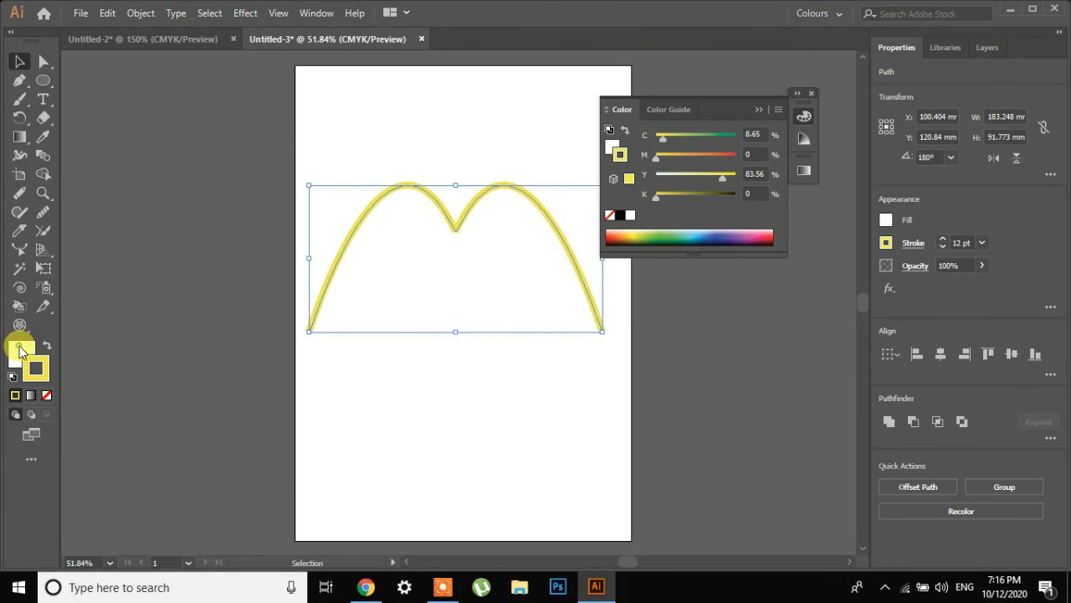
# Remove the fill from the arches and reduce their stroke weight to 11 pt
pyautogui.click(18, 350)
pyautogui.click(47, 396)
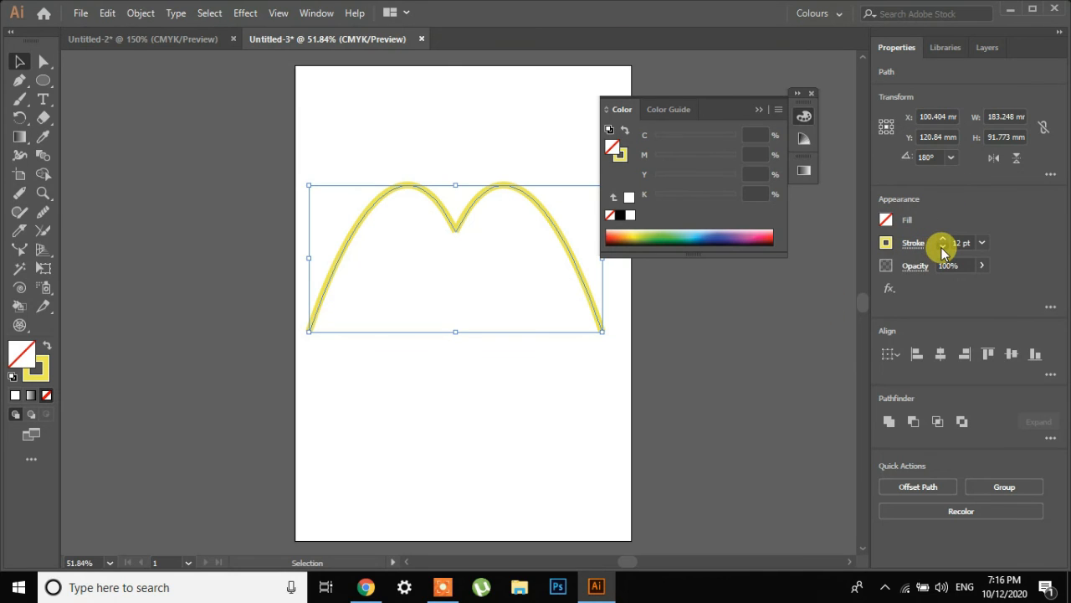
pyautogui.click(569, 367)
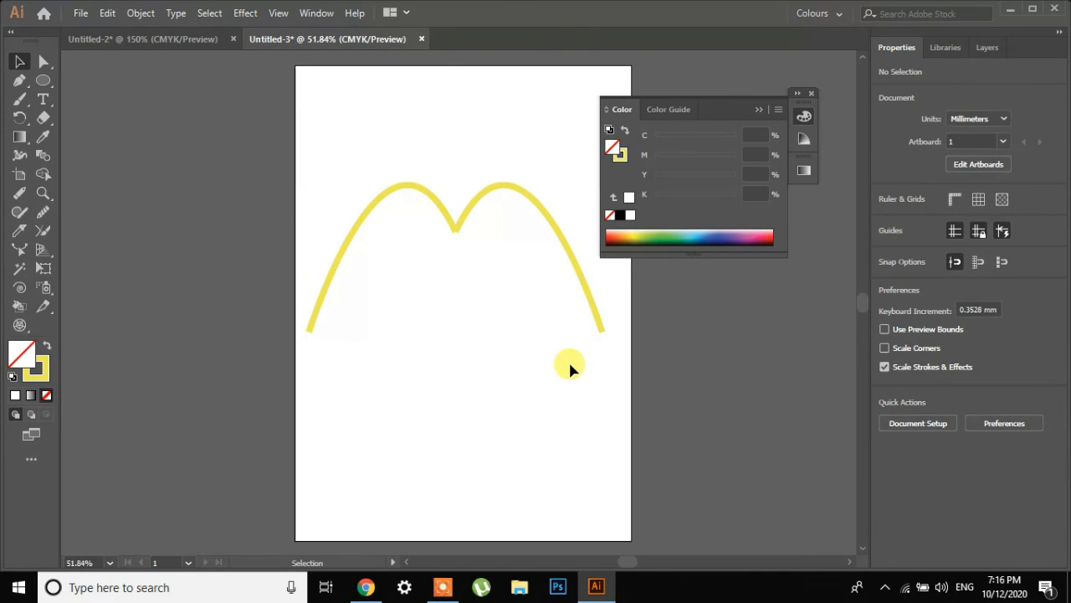
# Try to average the anchor points of the arches along both axes, undo the change and deselect the arches
pyautogui.click(431, 199)
pyautogui.rightClick(431, 199)
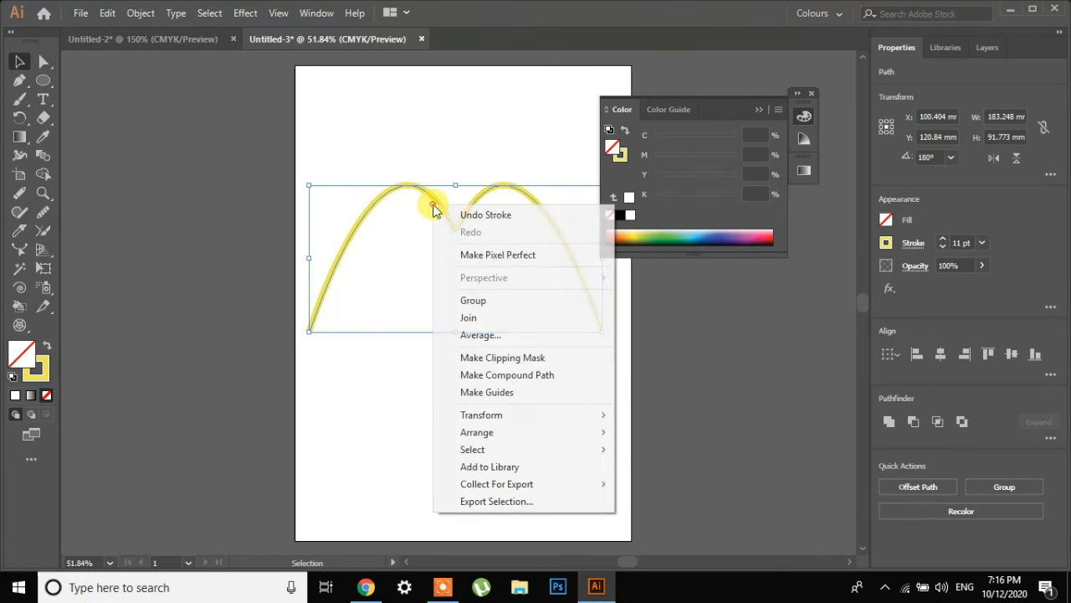
pyautogui.click(552, 335)
pyautogui.click(473, 296)
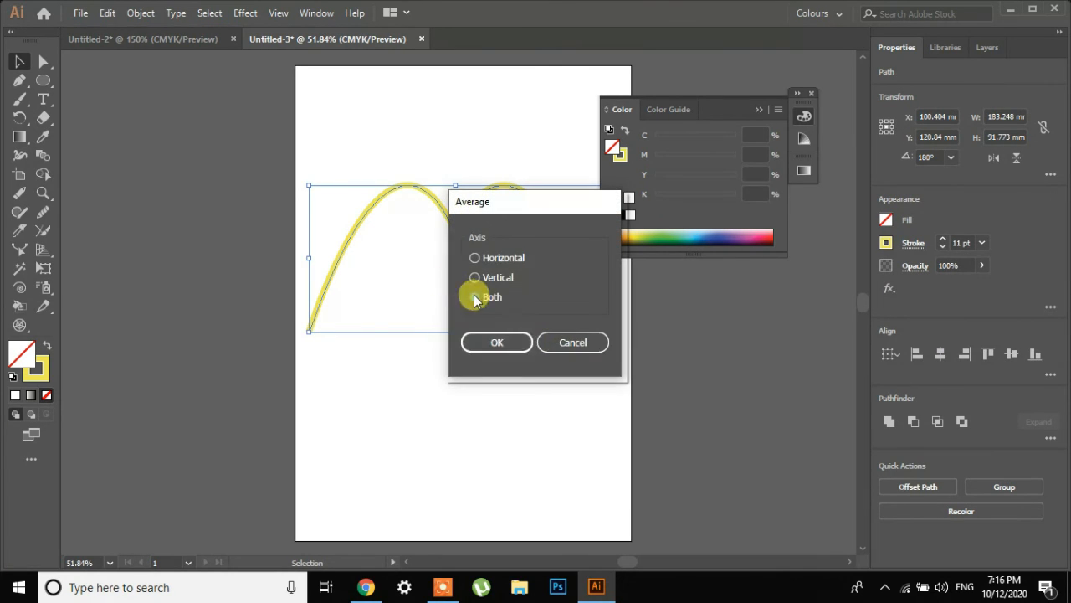
pyautogui.click(502, 342)
pyautogui.hotkey('ctrl', 'z')
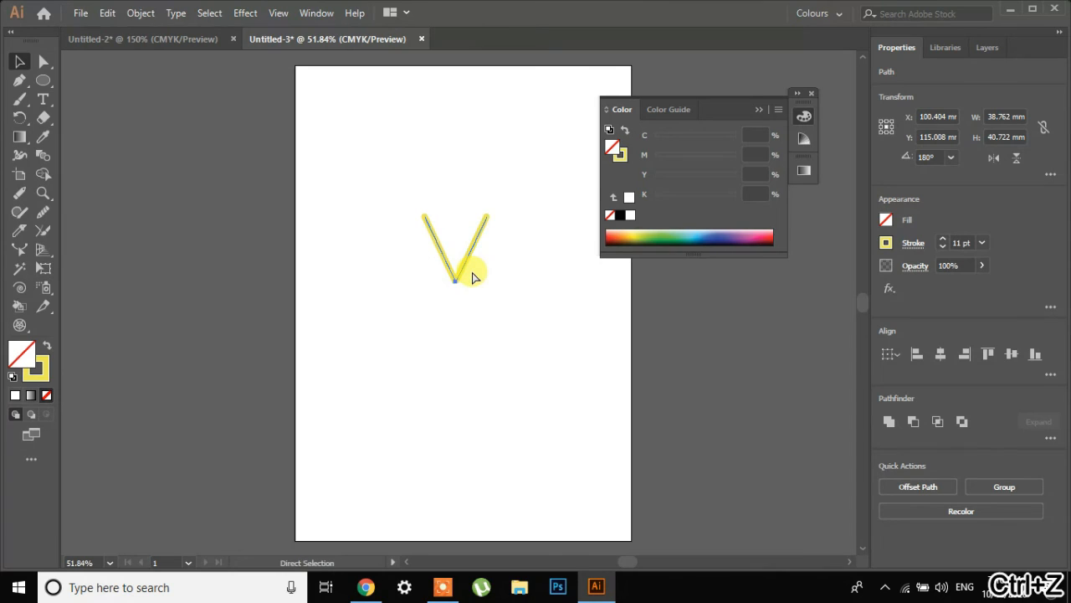
pyautogui.click(621, 355)
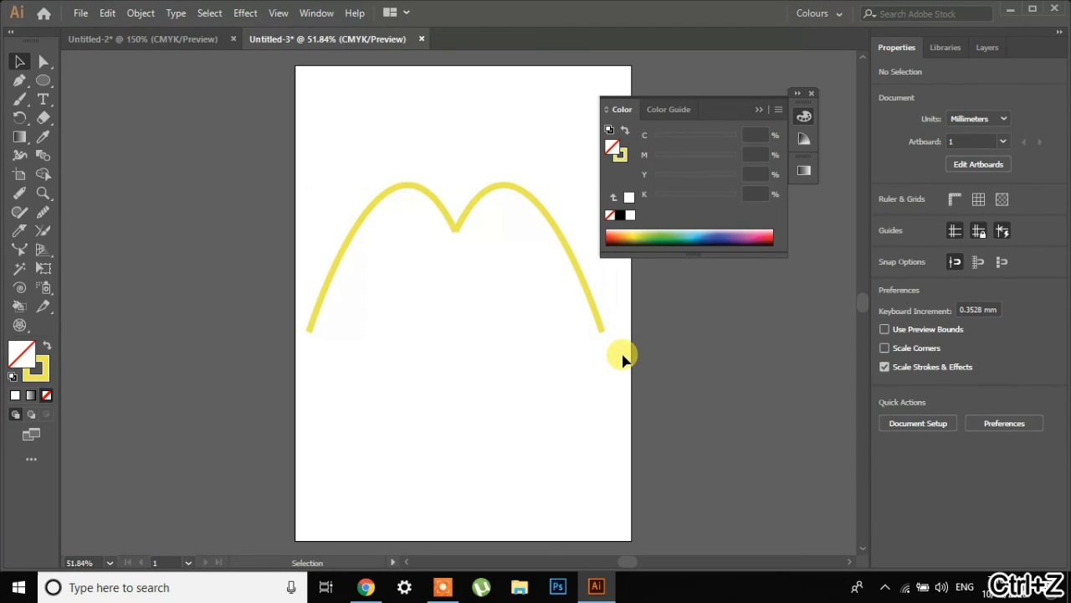